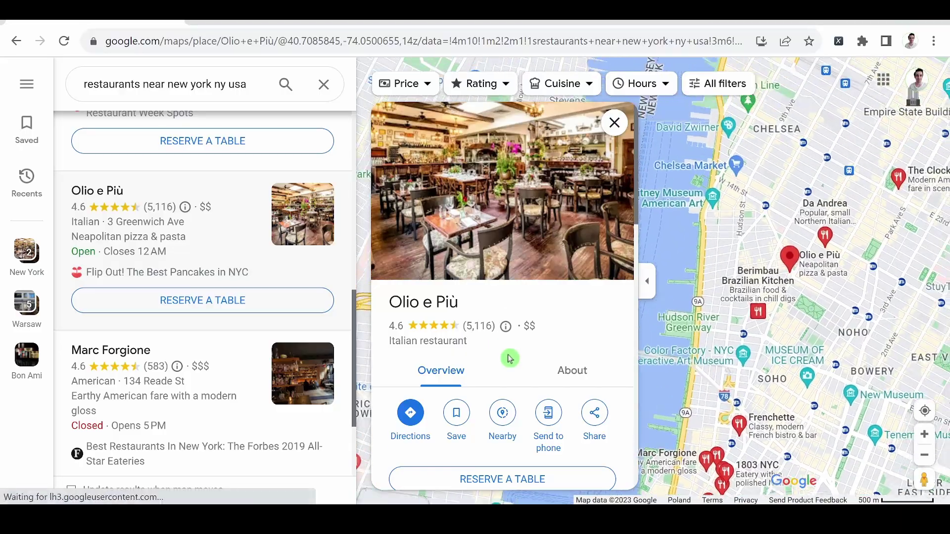
Step: Search Google Maps for 'restaurants near New York, NY, USA'
{"action": "scroll", "coordinate": [510, 358], "scroll_direction": "down", "scroll_amount": 8}
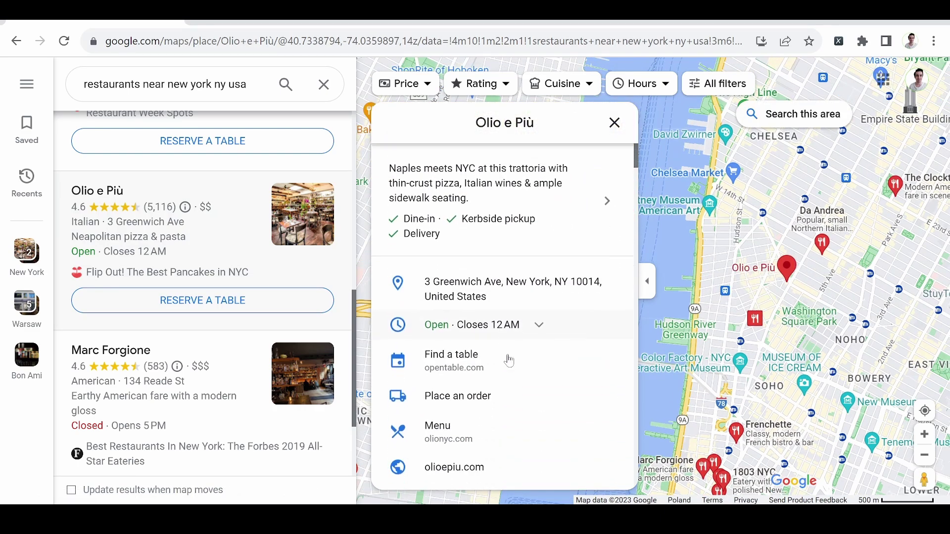
{"action": "scroll", "coordinate": [509, 360], "scroll_direction": "down", "scroll_amount": 4}
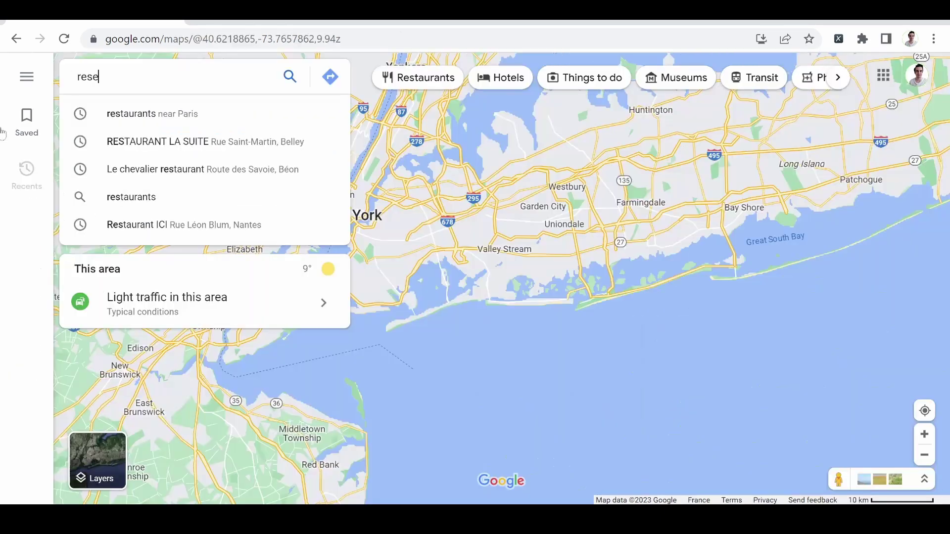
{"action": "type", "text": "ta"}
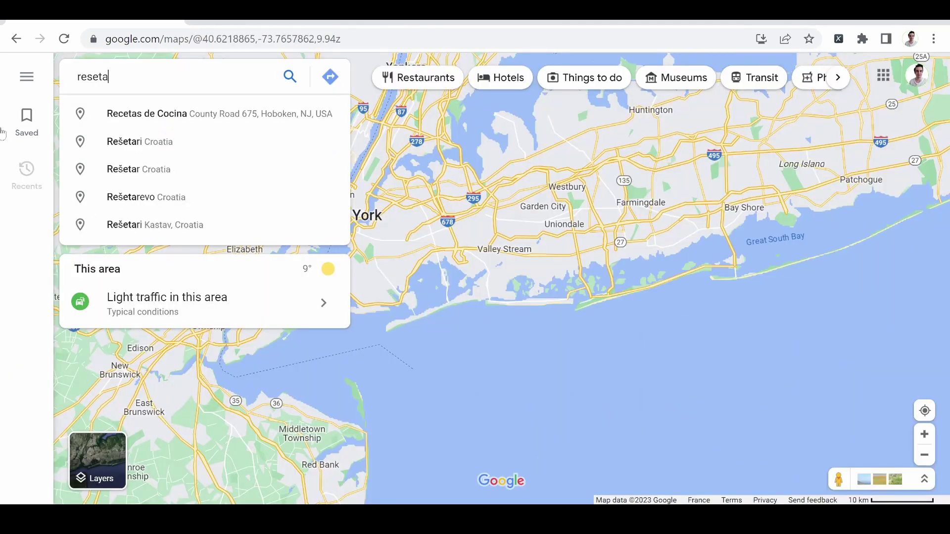
{"action": "type", "text": "urants near"}
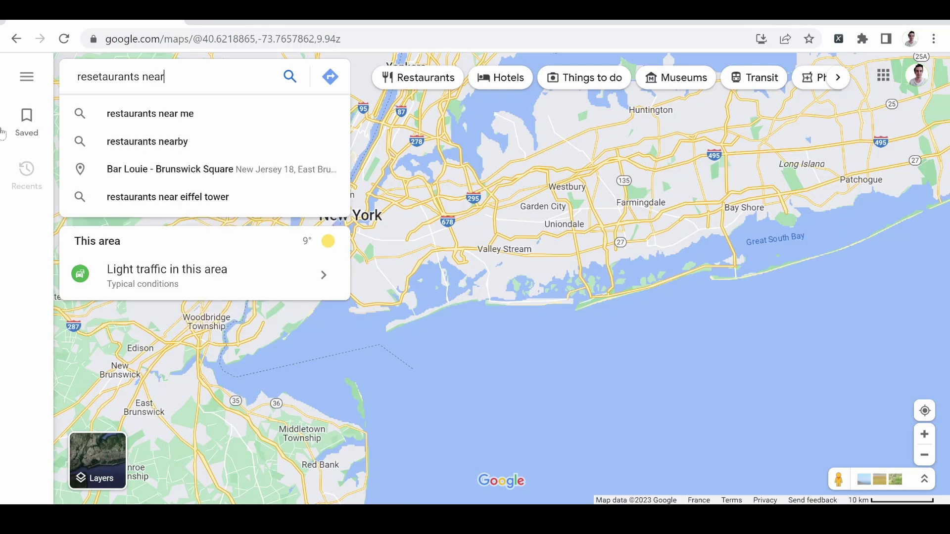
{"action": "type", "text": " new"}
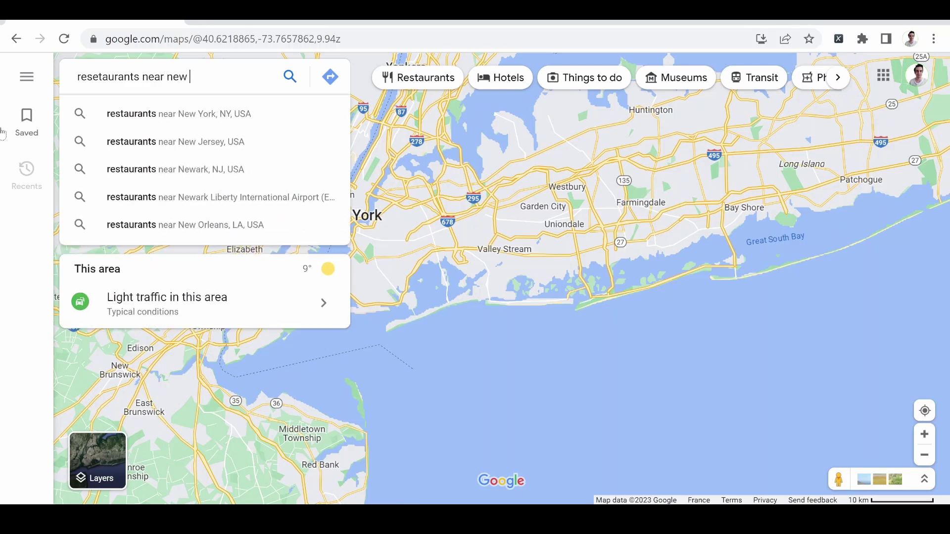
{"action": "left_click", "coordinate": [183, 123]}
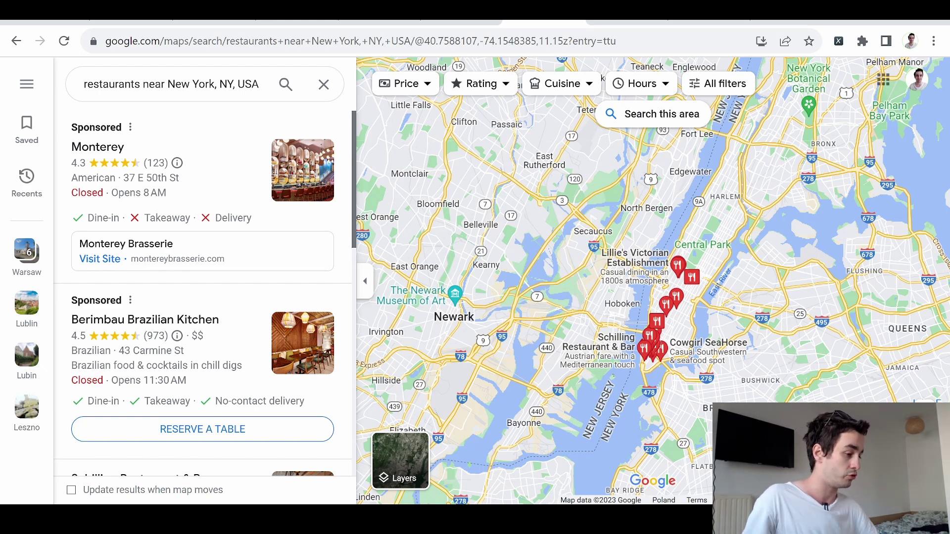
Step: On the bardeen.ai site, go to the Scrapers page under Explore
{"action": "left_click", "coordinate": [627, 22]}
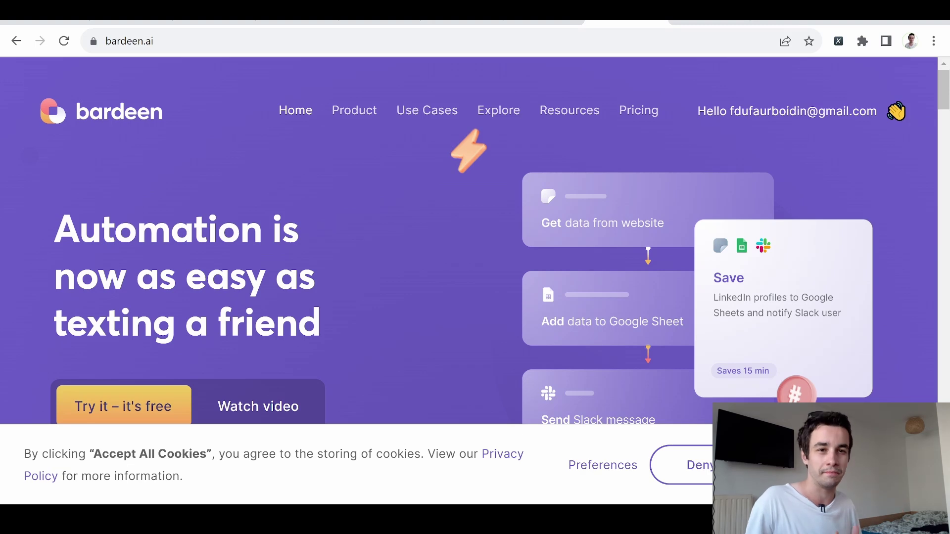
{"action": "left_click", "coordinate": [710, 22]}
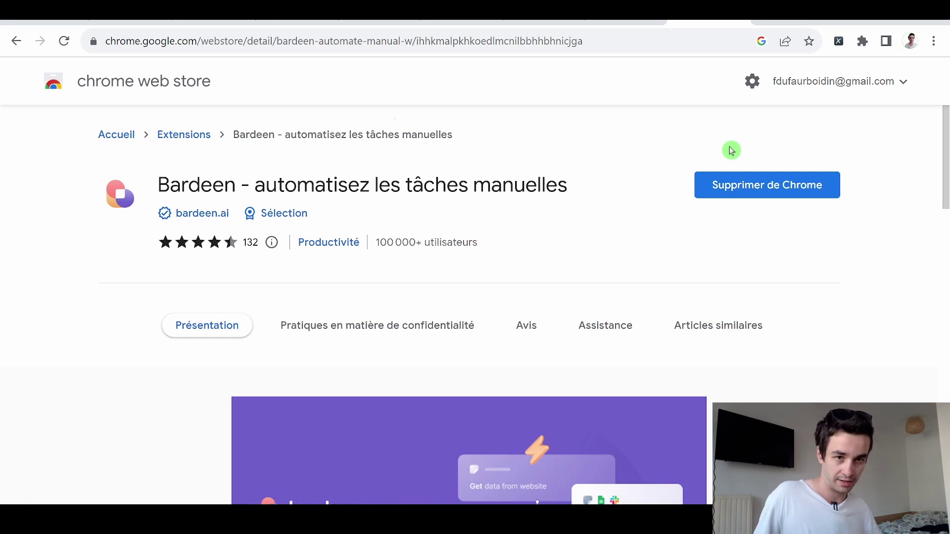
{"action": "key", "text": "ctrl+shift+Tab"}
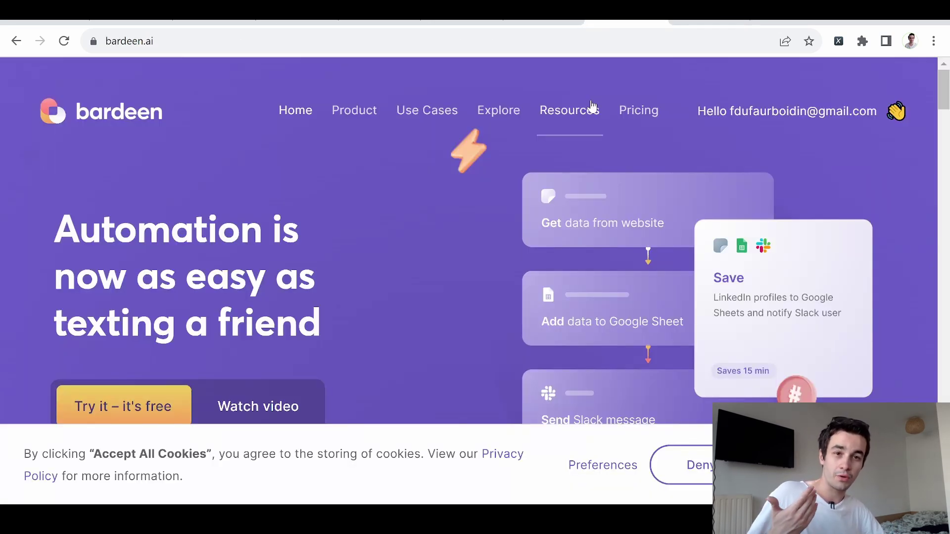
{"action": "left_click", "coordinate": [488, 110]}
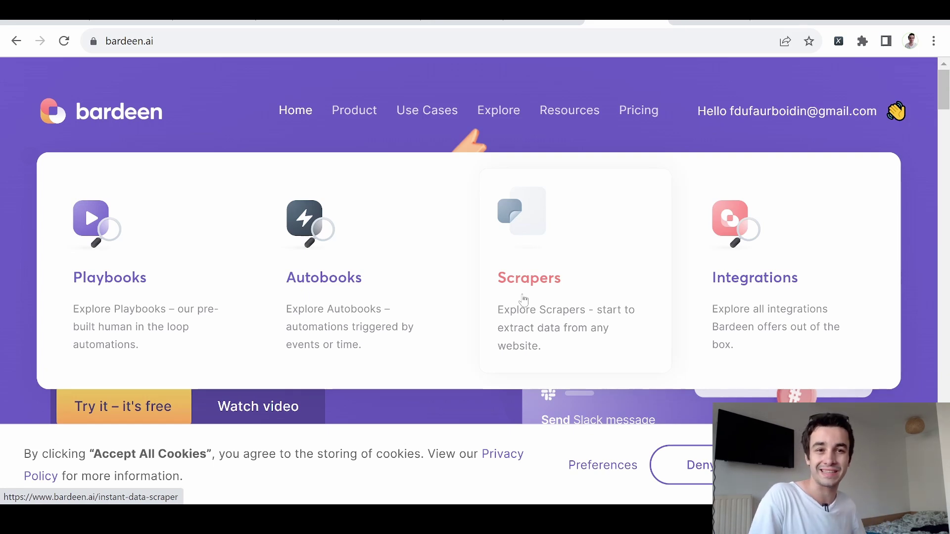
{"action": "left_click", "coordinate": [523, 300]}
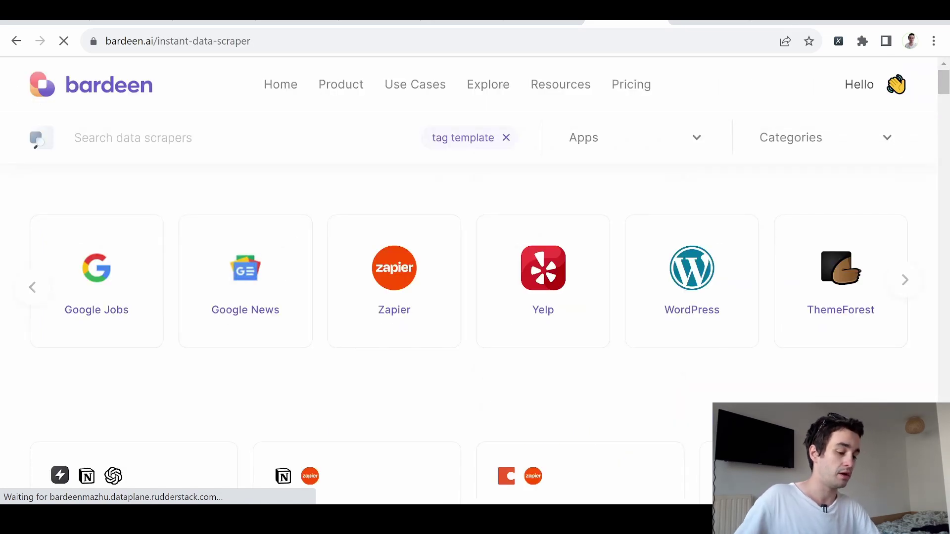
Step: Filter Bardeen's scrapers by 'google maps' and browse the matching cards
{"action": "type", "text": "googlr"}
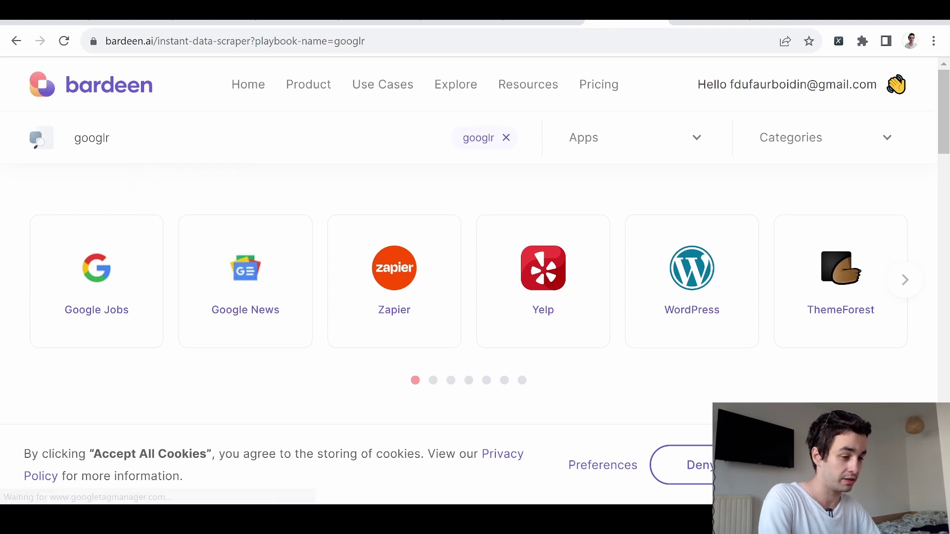
{"action": "key", "text": "BackSpace"}
{"action": "type", "text": "e maps"}
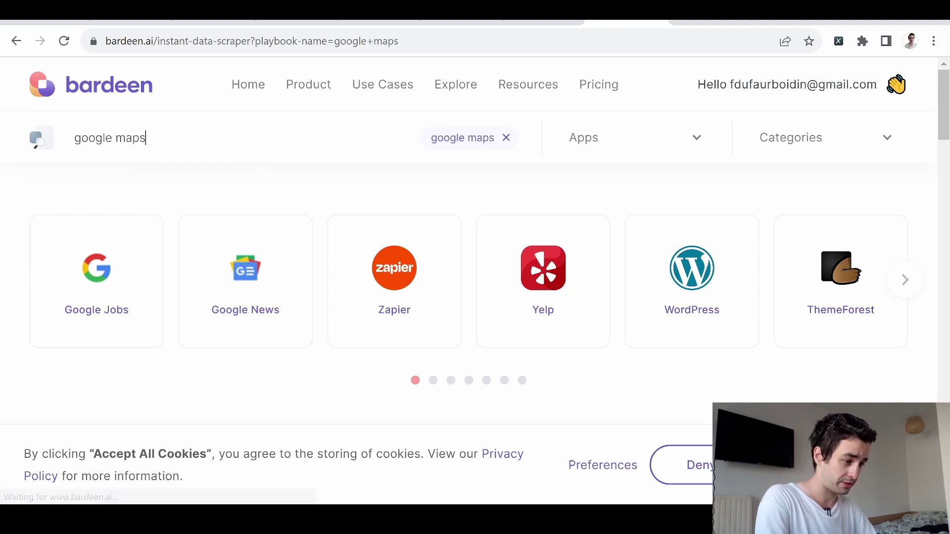
{"action": "scroll", "coordinate": [475, 297], "scroll_direction": "down", "scroll_amount": 8}
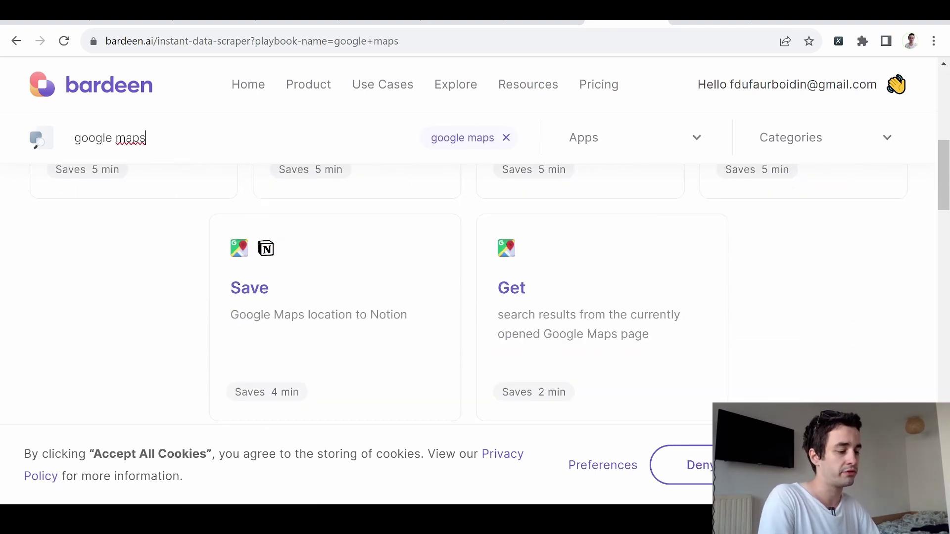
{"action": "scroll", "coordinate": [404, 275], "scroll_direction": "up", "scroll_amount": 4}
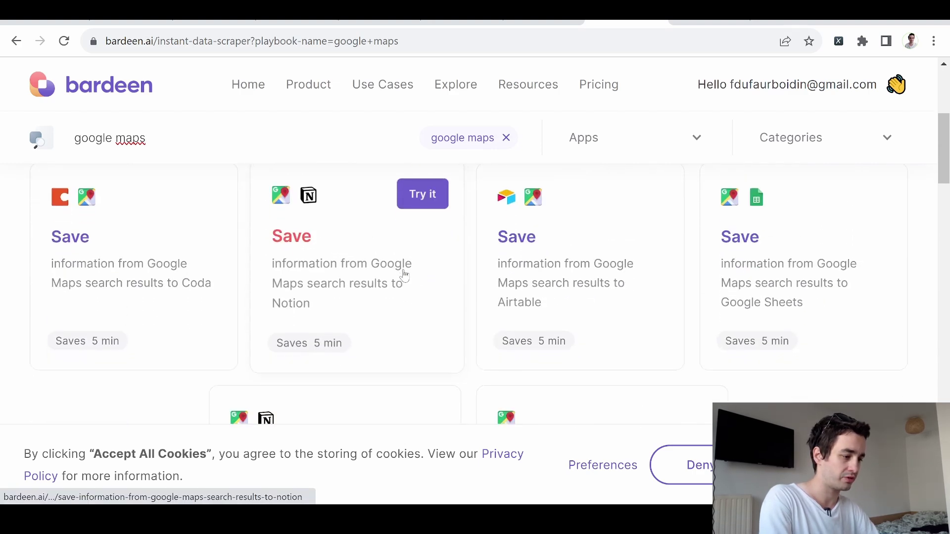
{"action": "scroll", "coordinate": [558, 345], "scroll_direction": "down", "scroll_amount": 3}
{"action": "left_click", "coordinate": [564, 267]}
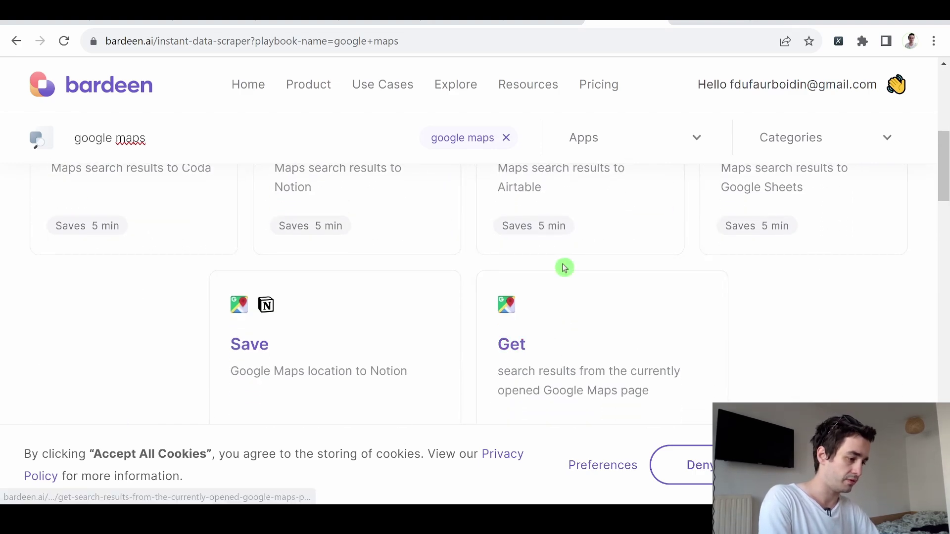
{"action": "scroll", "coordinate": [566, 270], "scroll_direction": "down", "scroll_amount": 2}
{"action": "left_click", "coordinate": [475, 292]}
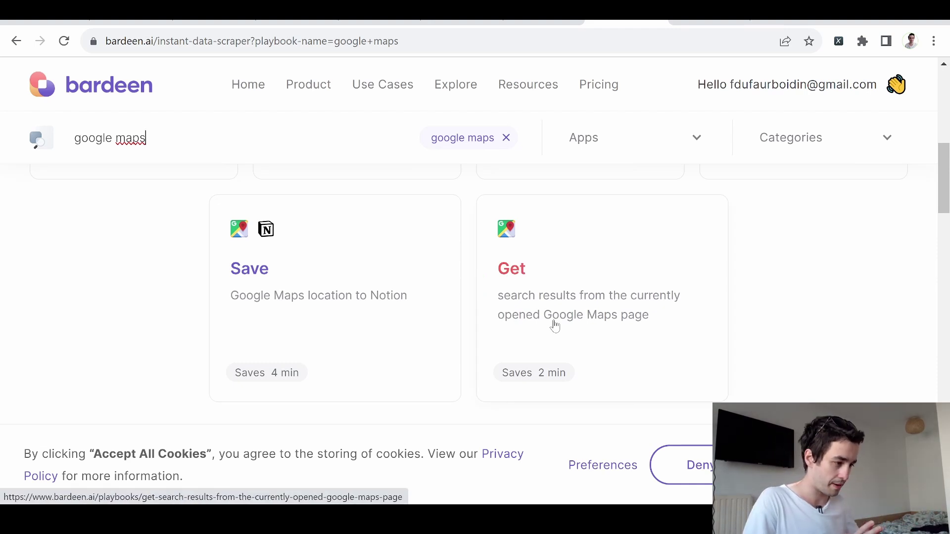
Step: Open the 'Get search results from the currently opened Google Maps page' playbook and start setup
{"action": "left_click", "coordinate": [542, 23]}
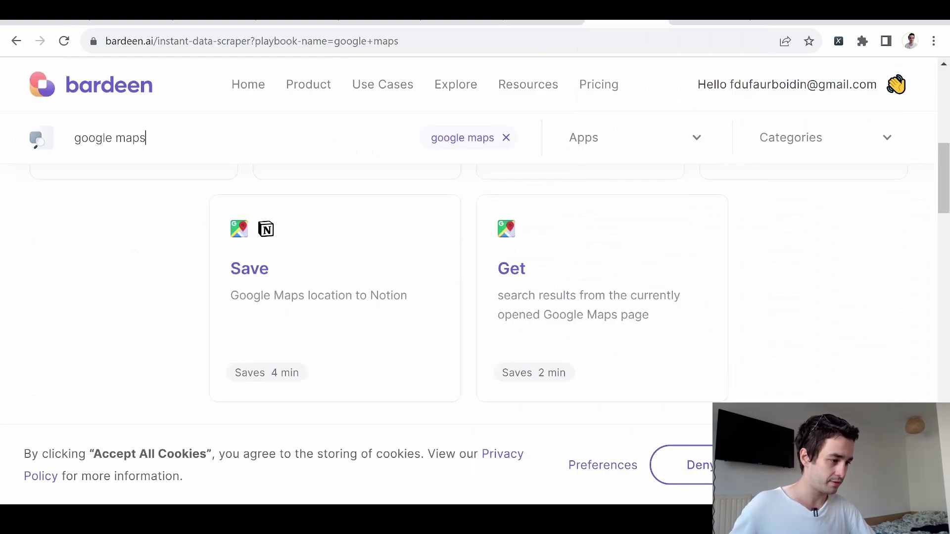
{"action": "left_click", "coordinate": [509, 277]}
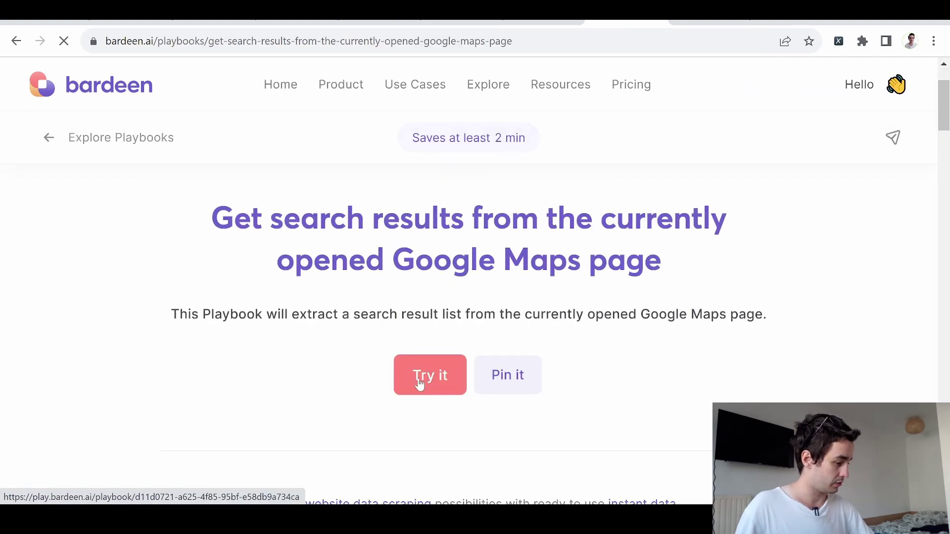
{"action": "left_click", "coordinate": [420, 382]}
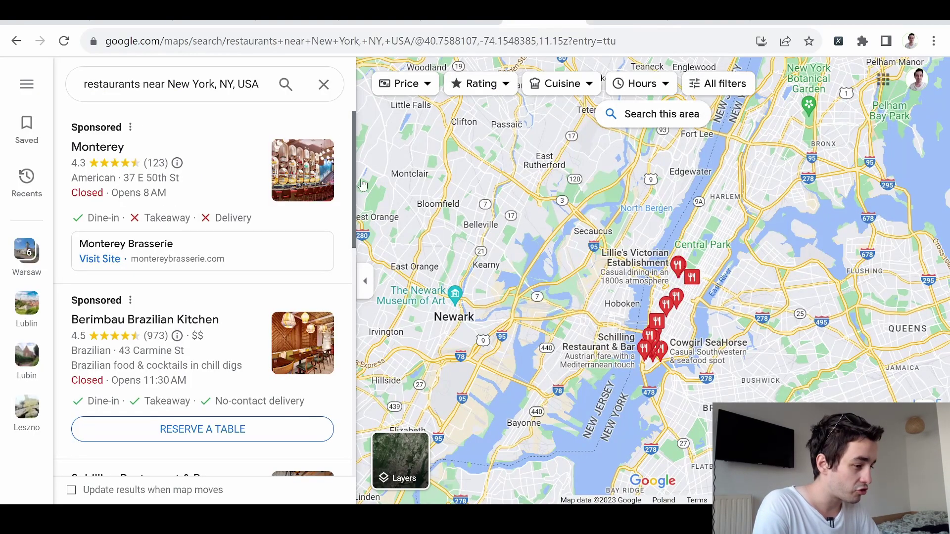
Step: Scroll the Google Maps results list to load more New York restaurants
{"action": "scroll", "coordinate": [217, 311], "scroll_direction": "down", "scroll_amount": 12}
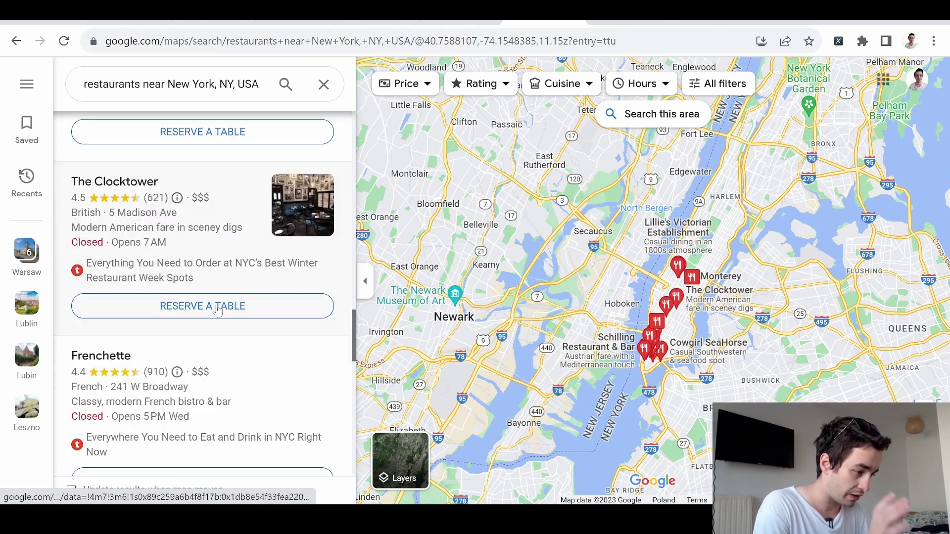
{"action": "scroll", "coordinate": [217, 311], "scroll_direction": "down", "scroll_amount": 6}
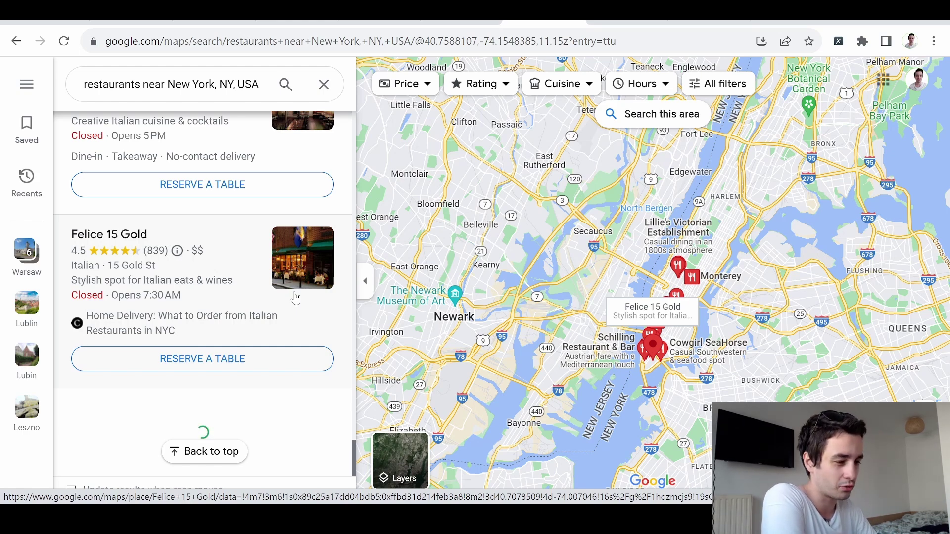
{"action": "scroll", "coordinate": [210, 311], "scroll_direction": "down", "scroll_amount": 10}
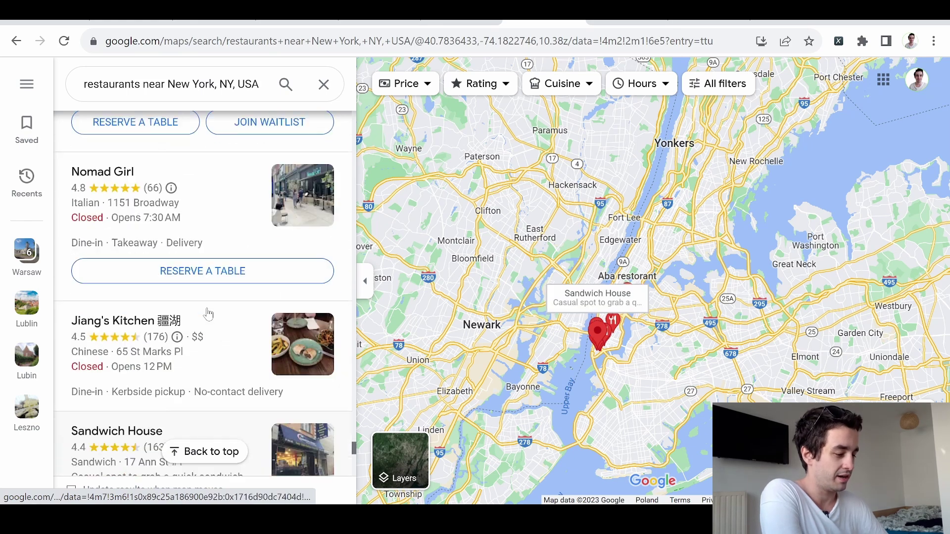
{"action": "scroll", "coordinate": [208, 313], "scroll_direction": "up", "scroll_amount": 5}
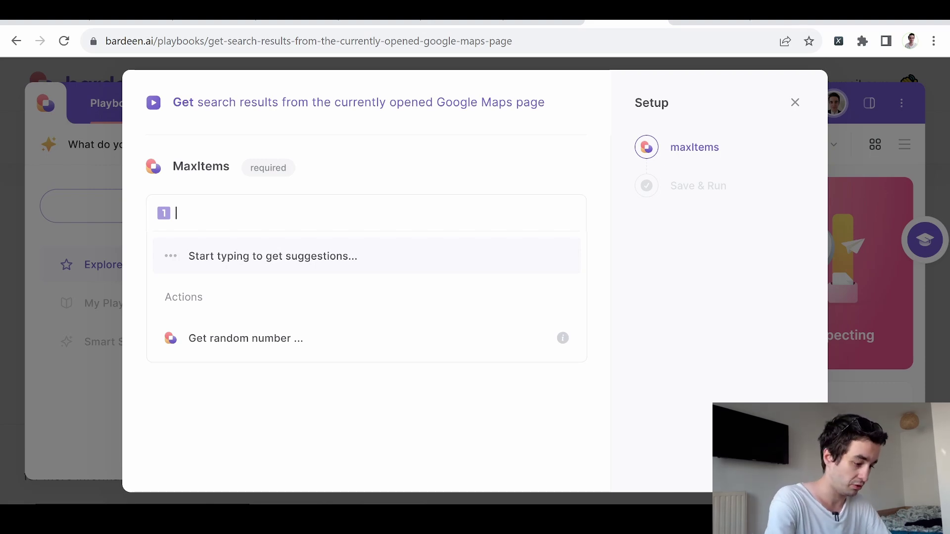
Step: Set MaxItems to 30, save the playbook as 'GMaps 30 rows', and run it on the Maps results
{"action": "type", "text": "30"}
{"action": "key", "text": "Return"}
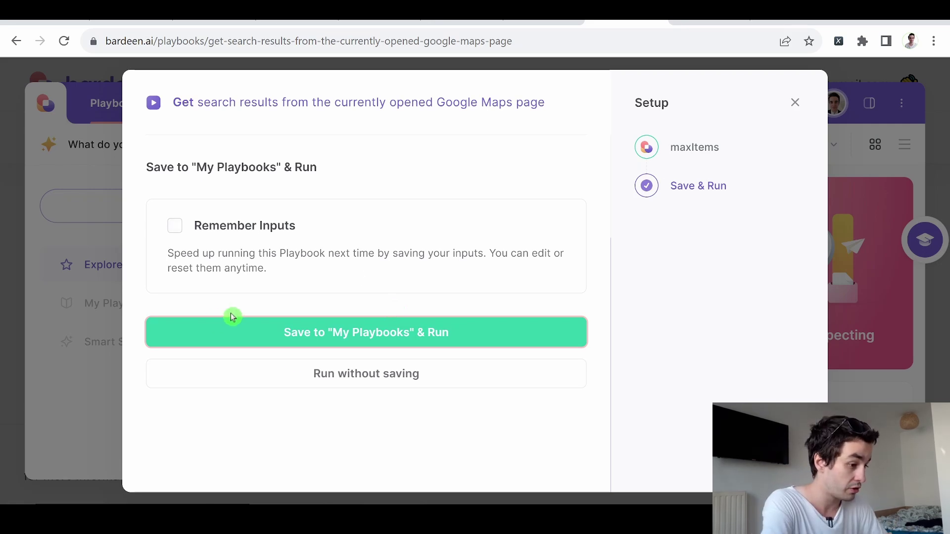
{"action": "left_click", "coordinate": [304, 331]}
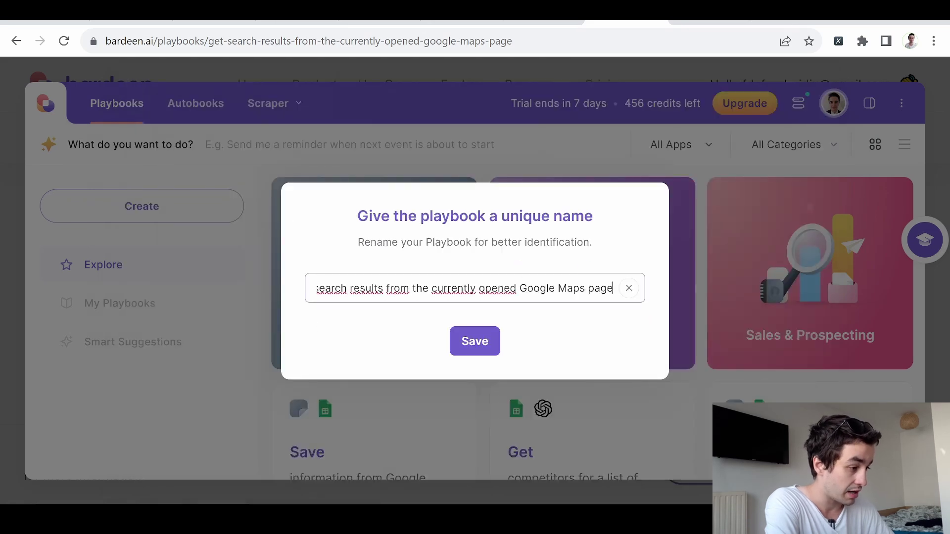
{"action": "left_click", "coordinate": [629, 289]}
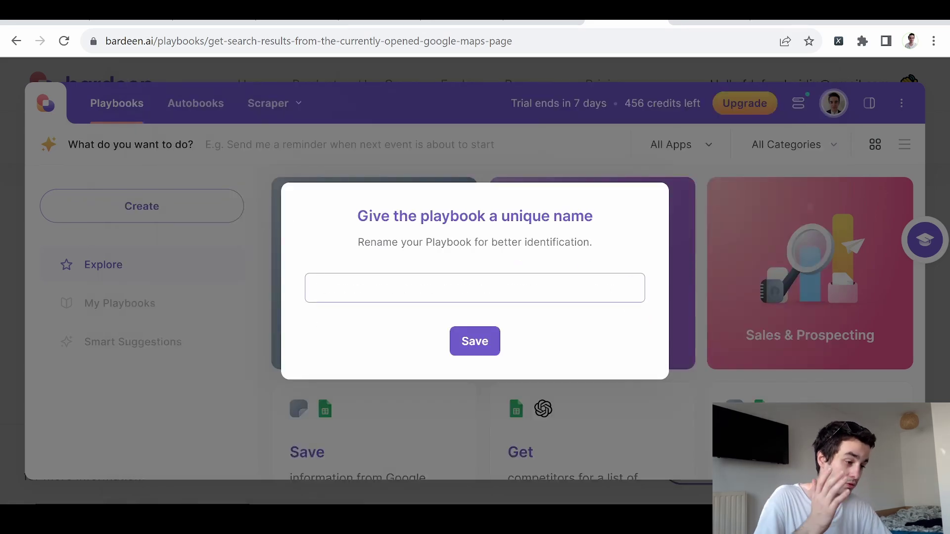
{"action": "type", "text": "GMaps 30 rows"}
{"action": "left_click", "coordinate": [470, 342]}
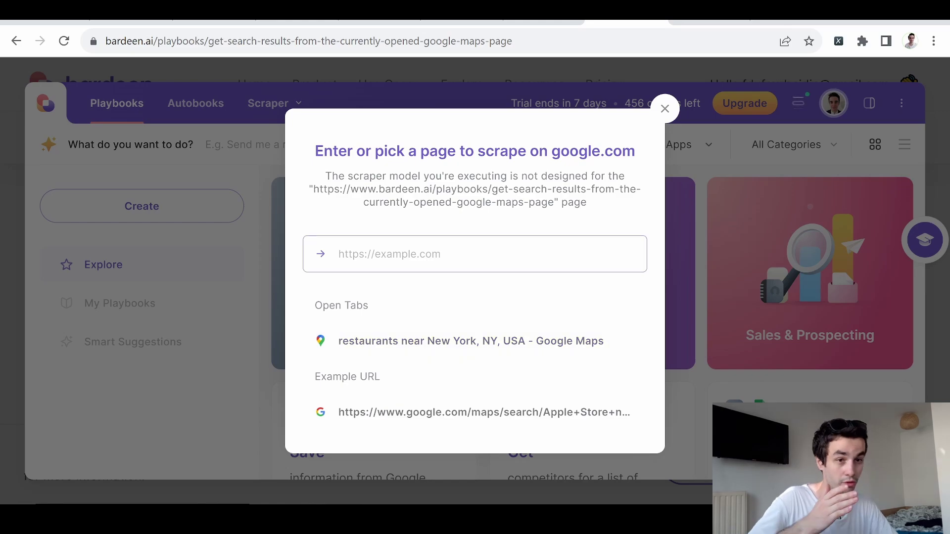
{"action": "left_click", "coordinate": [470, 340]}
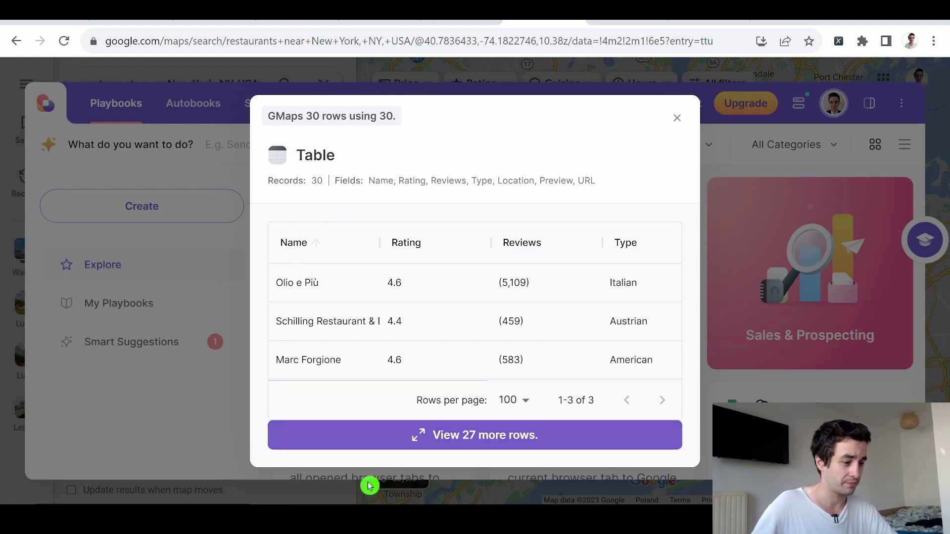
Step: Review the full 30-row scraped restaurant table, then return to the Google Maps results
{"action": "left_click", "coordinate": [406, 443]}
{"action": "scroll", "coordinate": [229, 290], "scroll_direction": "down", "scroll_amount": 15}
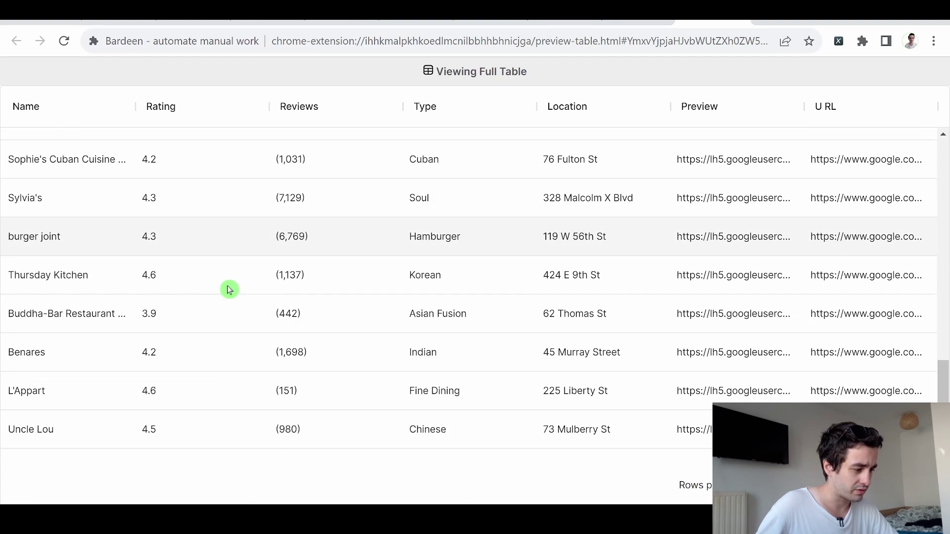
{"action": "scroll", "coordinate": [378, 229], "scroll_direction": "up", "scroll_amount": 10}
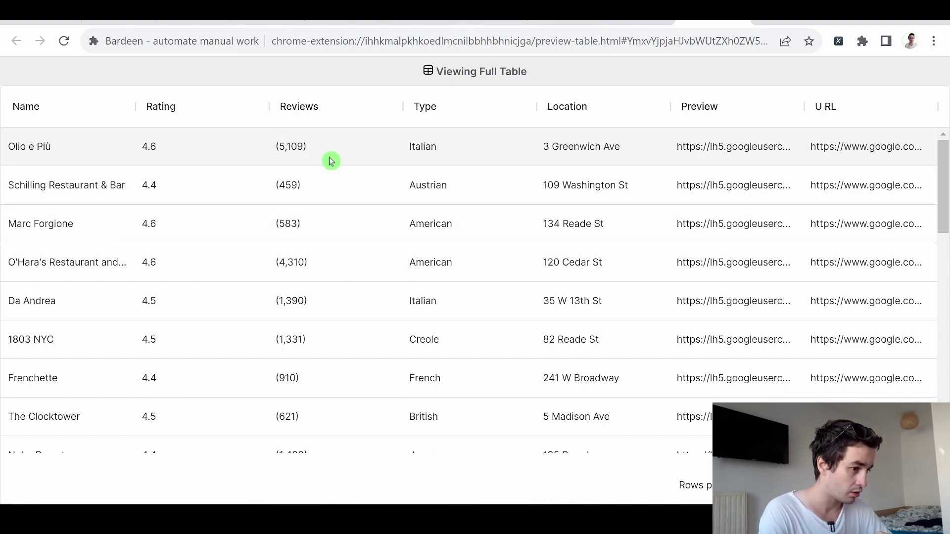
{"action": "left_click", "coordinate": [490, 22]}
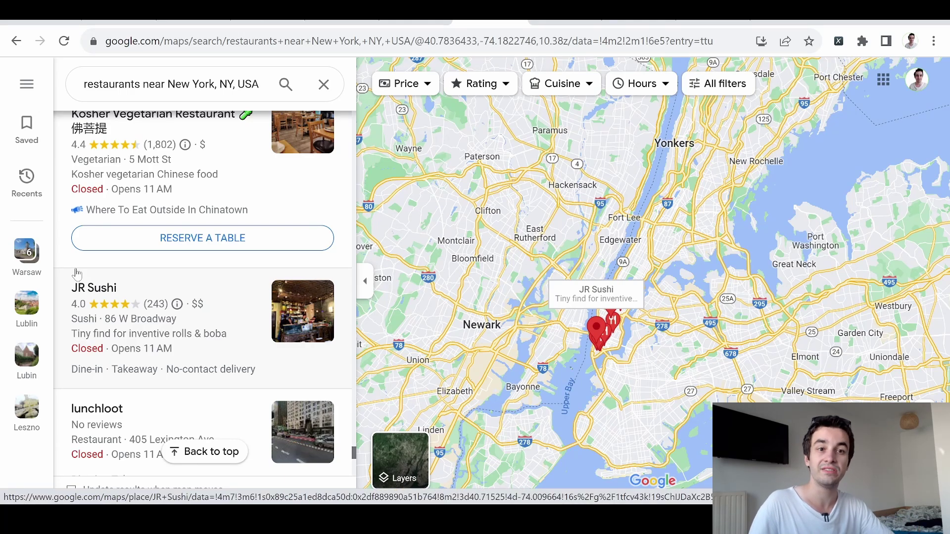
Step: Inspect the Checkers restaurant's details card in the Google Maps results
{"action": "scroll", "coordinate": [77, 274], "scroll_direction": "up", "scroll_amount": 5}
{"action": "left_click", "coordinate": [149, 168]}
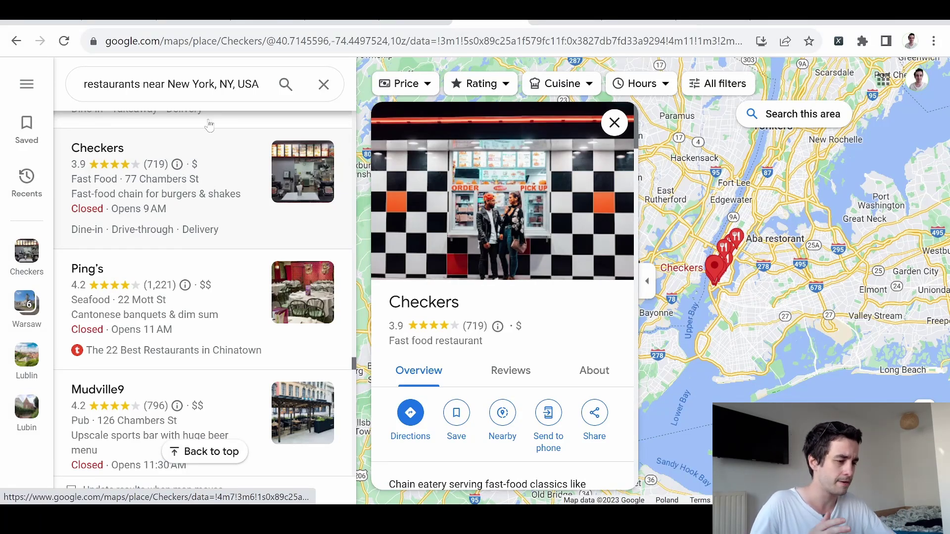
{"action": "scroll", "coordinate": [455, 434], "scroll_direction": "down", "scroll_amount": 5}
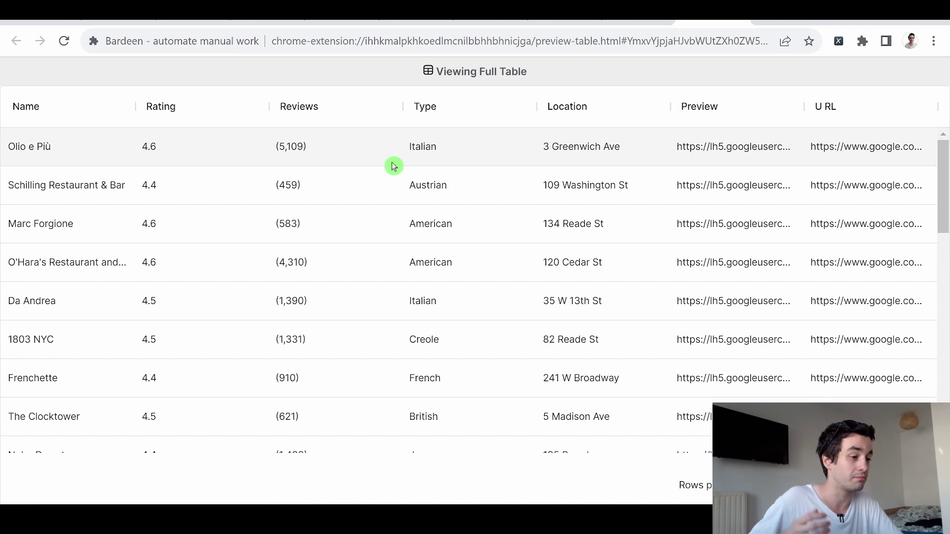
Step: Close the table preview, check Test_Bardeen's sharing, and filter Bardeen scrapers by 'google maps'
{"action": "left_click", "coordinate": [740, 23]}
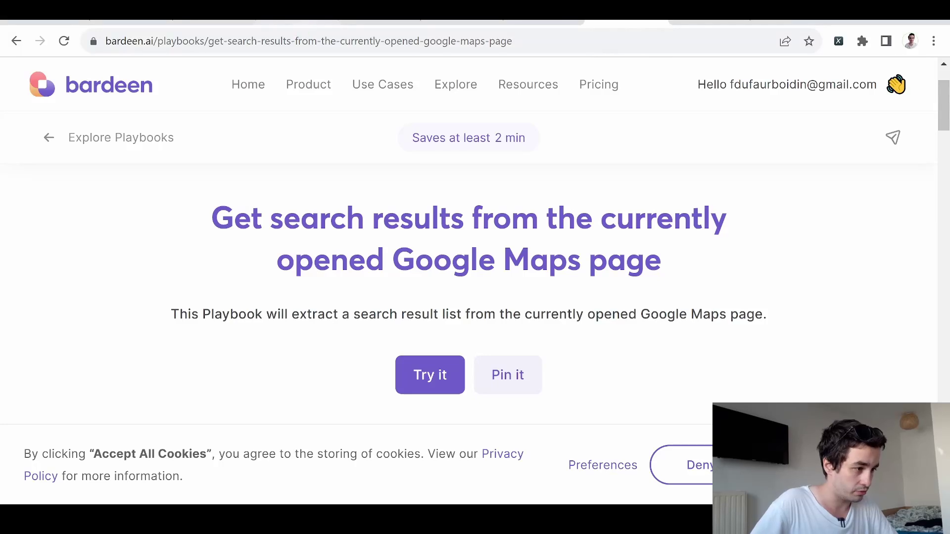
{"action": "mouse_move", "coordinate": [458, 85]}
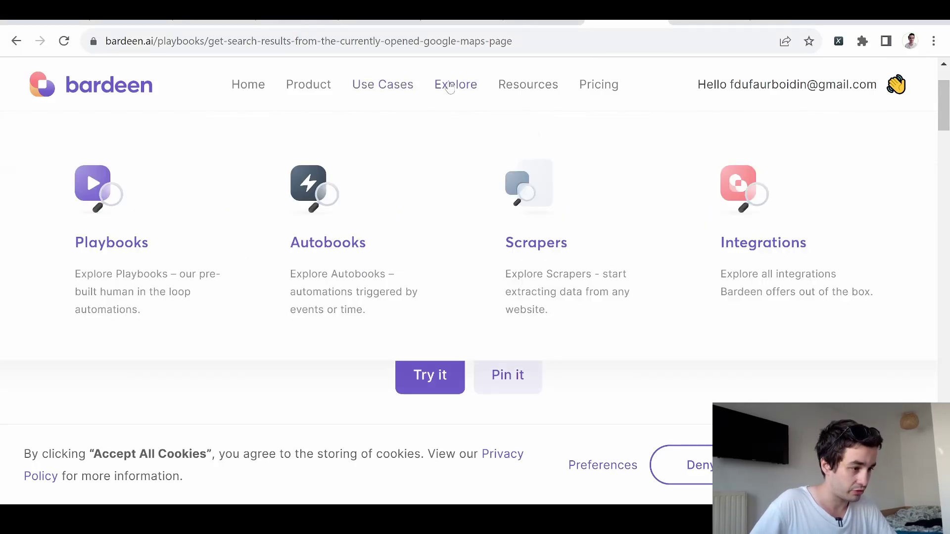
{"action": "left_click", "coordinate": [516, 247]}
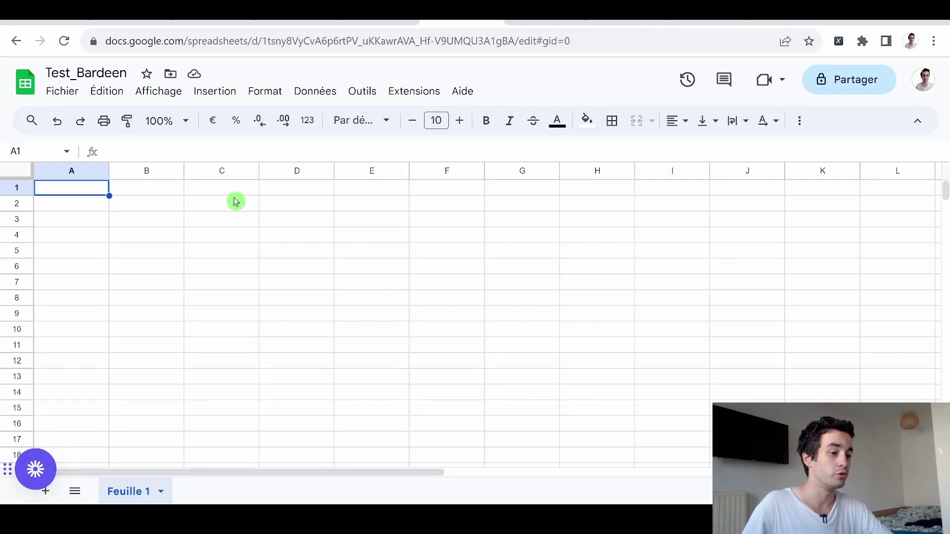
{"action": "left_click", "coordinate": [862, 82]}
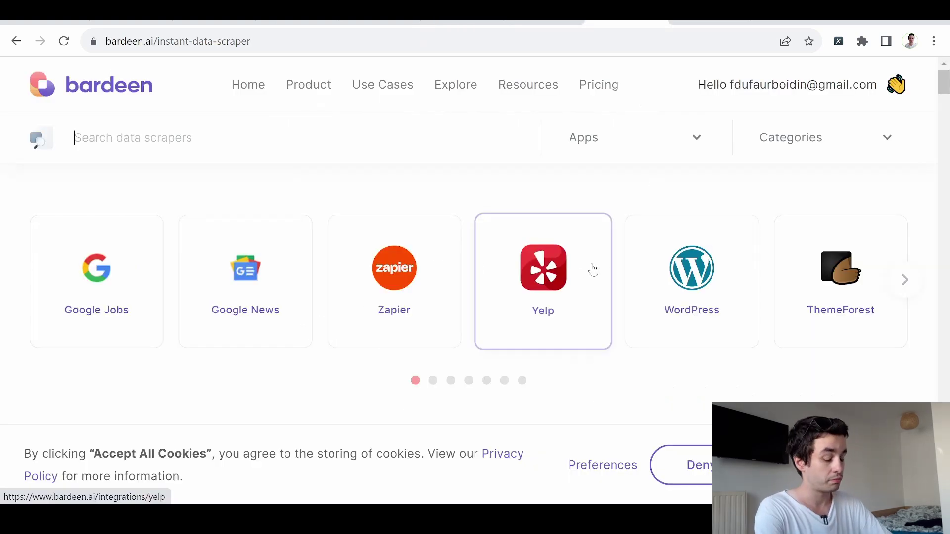
{"action": "type", "text": "google maps"}
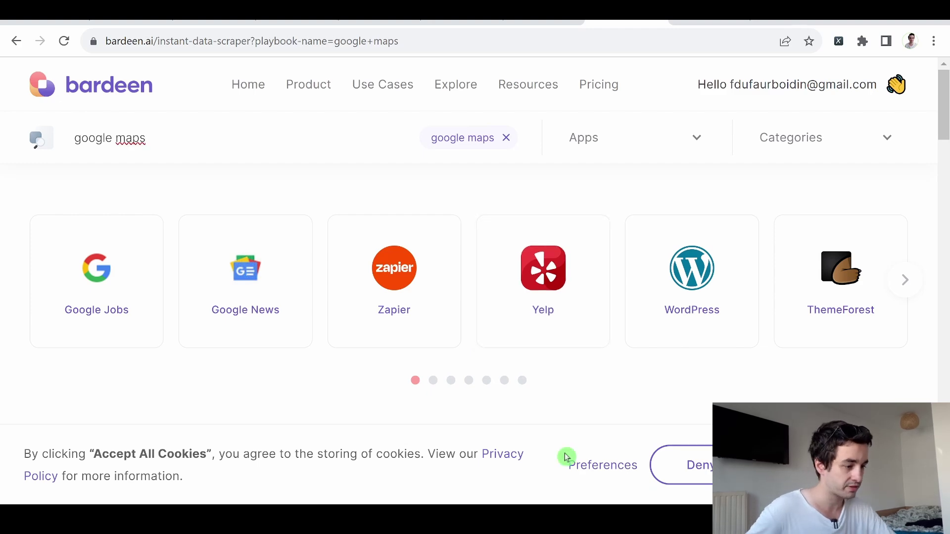
Step: Open the Save-Google-Maps-results-to-Sheets playbook and launch it in the Bardeen extension
{"action": "scroll", "coordinate": [609, 262], "scroll_direction": "down", "scroll_amount": 8}
{"action": "scroll", "coordinate": [609, 265], "scroll_direction": "up", "scroll_amount": 2}
{"action": "scroll", "coordinate": [608, 266], "scroll_direction": "down", "scroll_amount": 2}
{"action": "scroll", "coordinate": [609, 266], "scroll_direction": "up", "scroll_amount": 3}
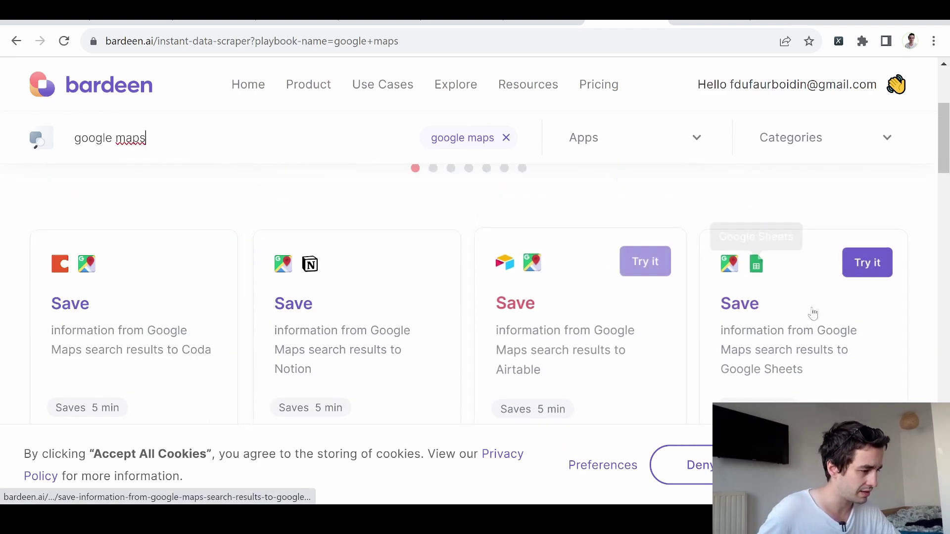
{"action": "left_click", "coordinate": [762, 299]}
{"action": "left_click", "coordinate": [435, 262]}
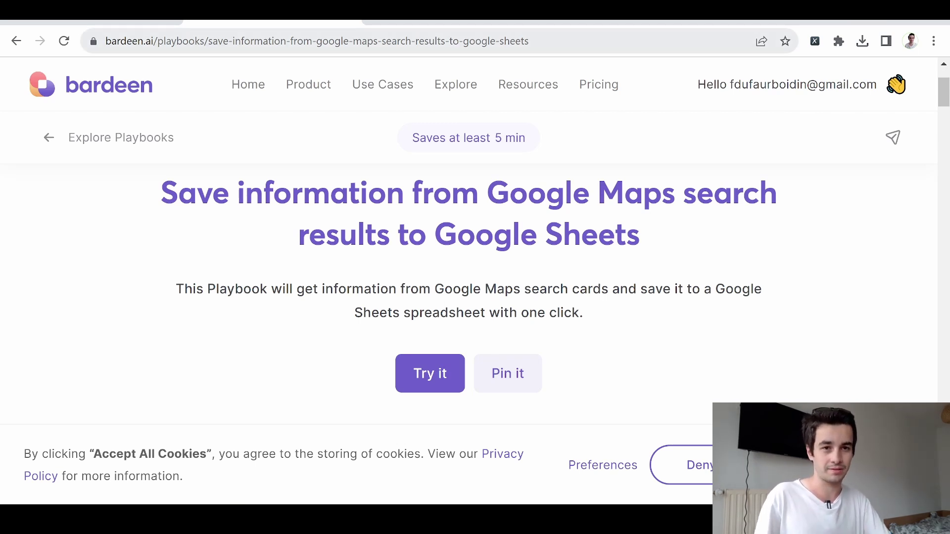
{"action": "left_click", "coordinate": [440, 370]}
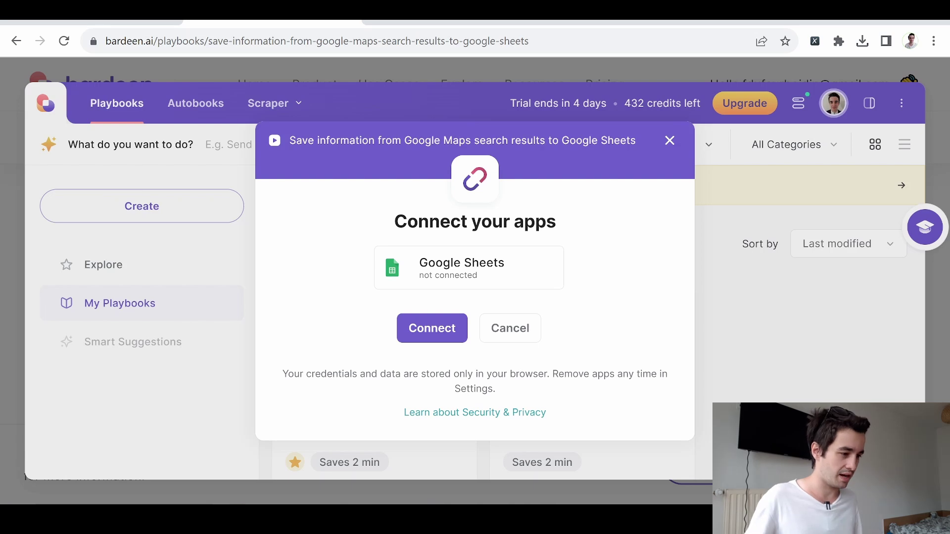
Step: Connect Google Sheets in Bardeen's Connected Apps settings and authorise the Google account
{"action": "left_click", "coordinate": [677, 143]}
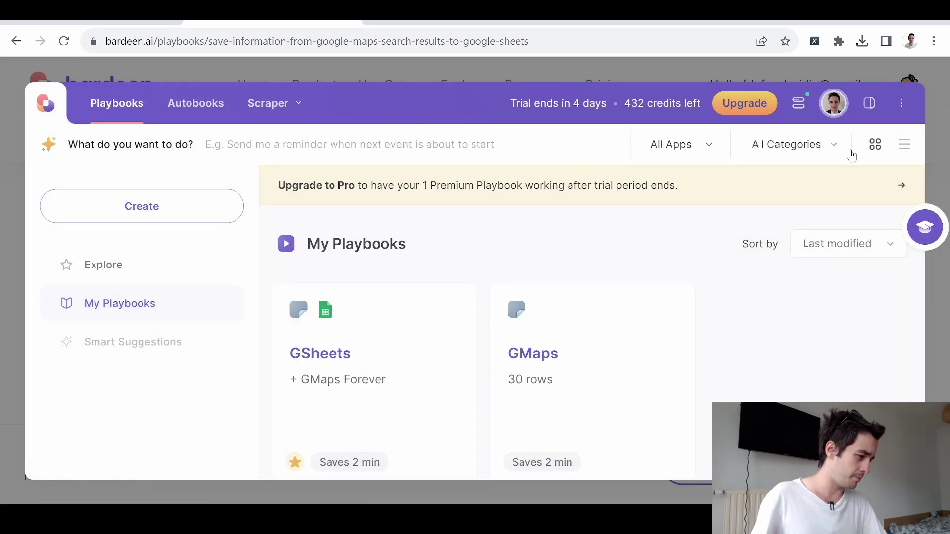
{"action": "left_click", "coordinate": [901, 103]}
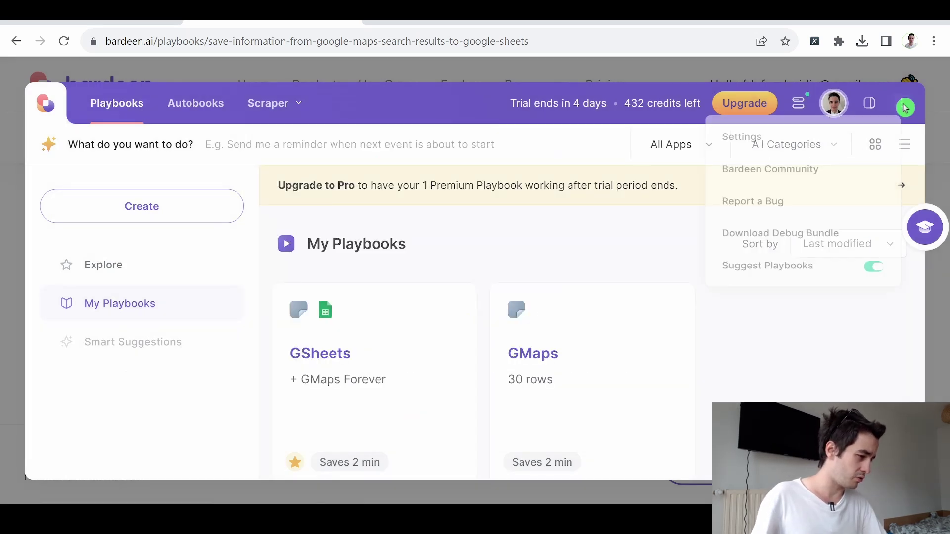
{"action": "left_click", "coordinate": [758, 139]}
{"action": "left_click", "coordinate": [215, 196]}
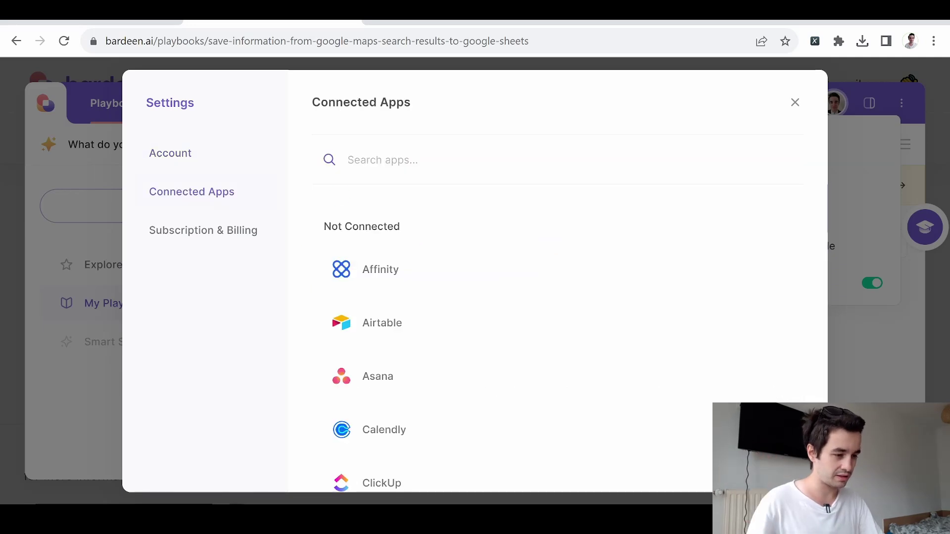
{"action": "type", "text": "google"}
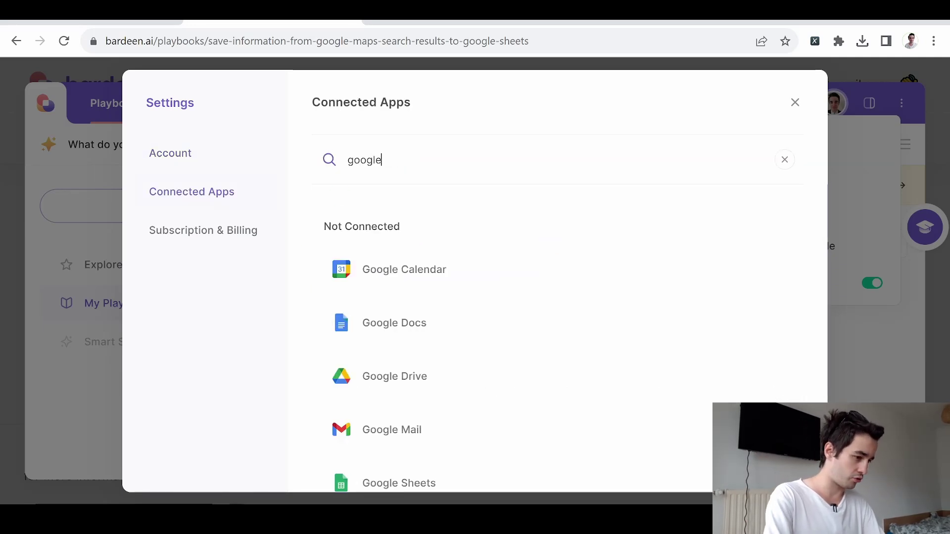
{"action": "type", "text": " shee"}
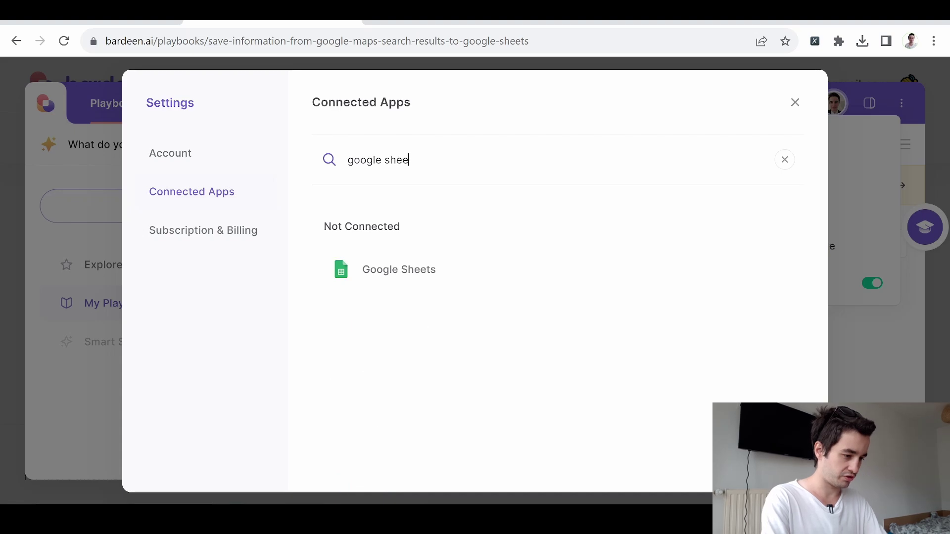
{"action": "left_click", "coordinate": [448, 284]}
{"action": "left_click", "coordinate": [432, 261]}
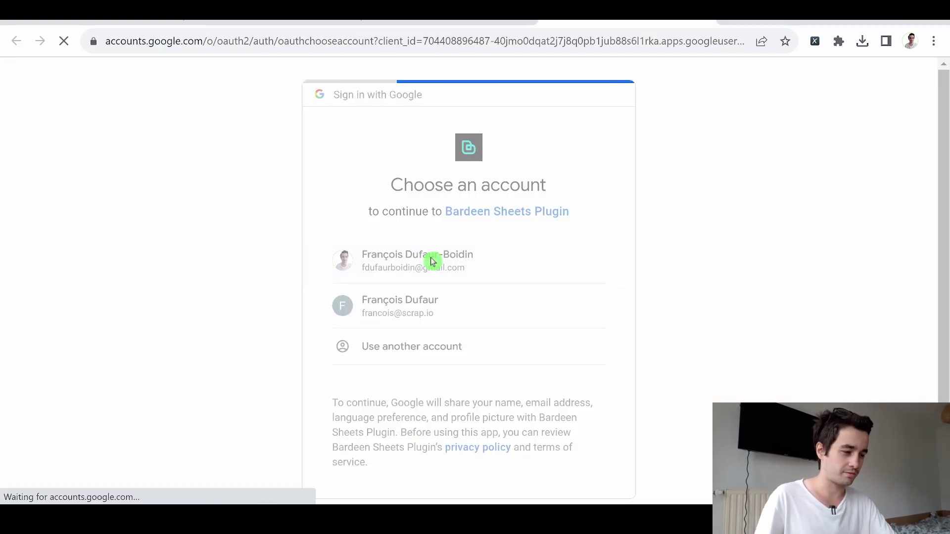
{"action": "scroll", "coordinate": [368, 338], "scroll_direction": "down", "scroll_amount": 6}
{"action": "scroll", "coordinate": [494, 386], "scroll_direction": "down", "scroll_amount": 5}
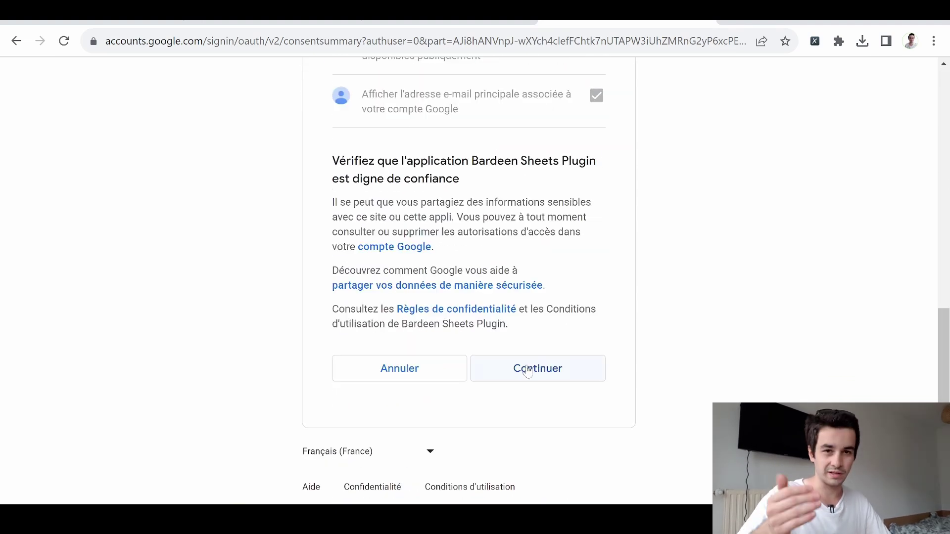
{"action": "left_click", "coordinate": [529, 369]}
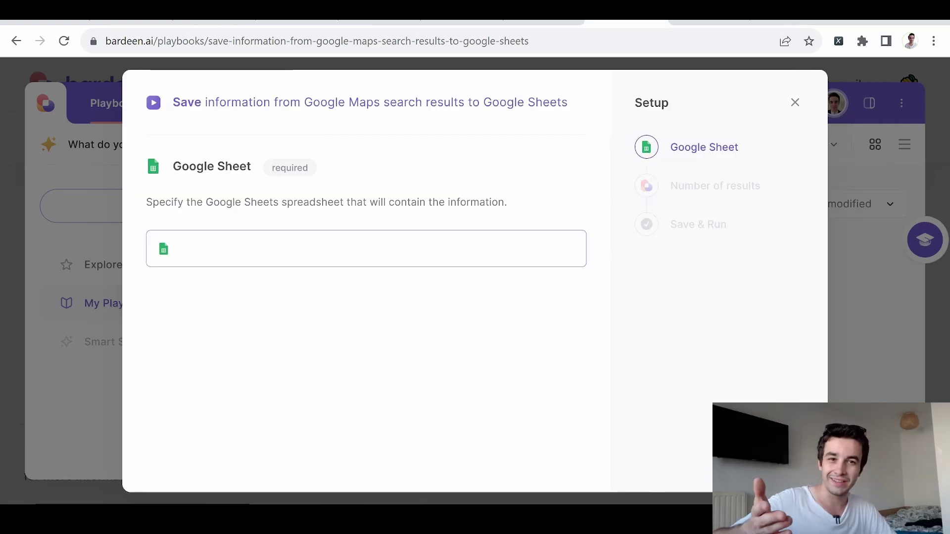
Step: Set the destination spreadsheet to Test_Bardeen and the number of results to 30
{"action": "left_click", "coordinate": [233, 248]}
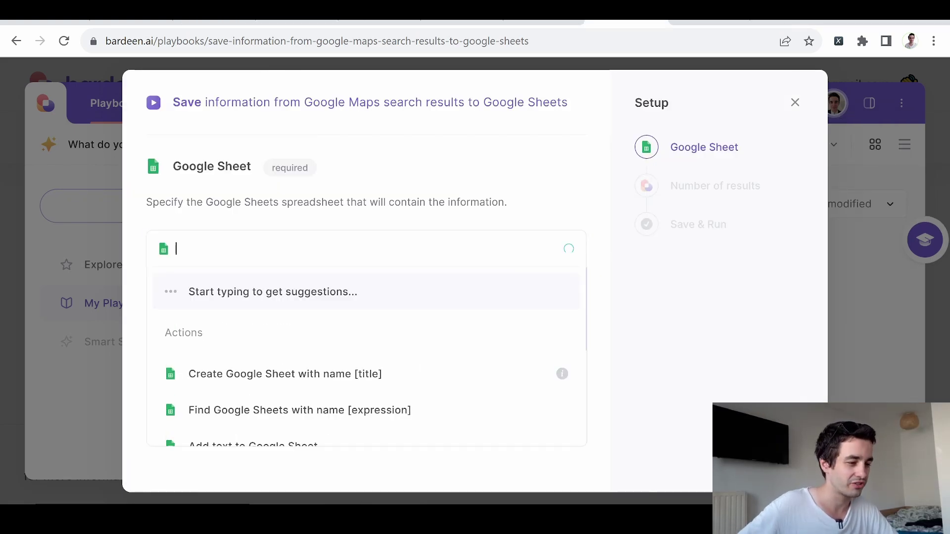
{"action": "type", "text": "test_bar"}
{"action": "left_click", "coordinate": [232, 293]}
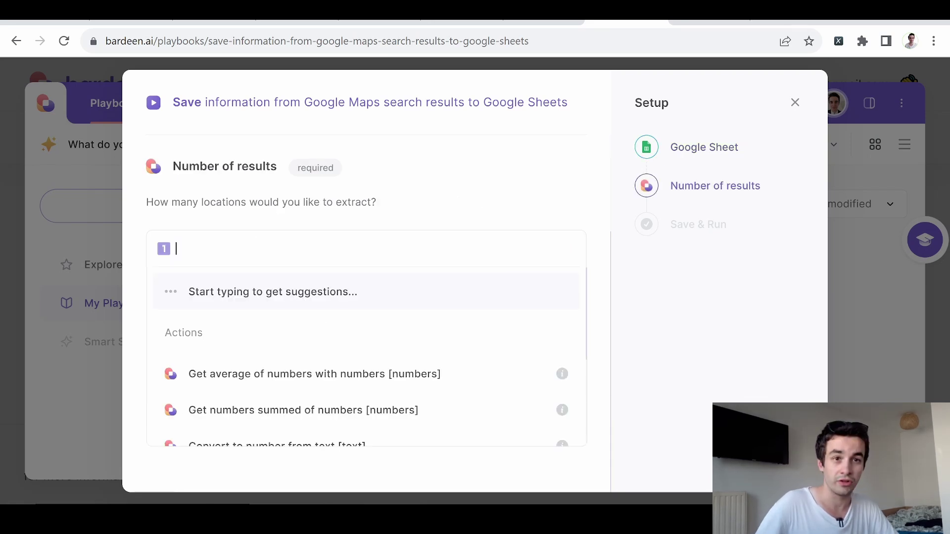
{"action": "type", "text": "30"}
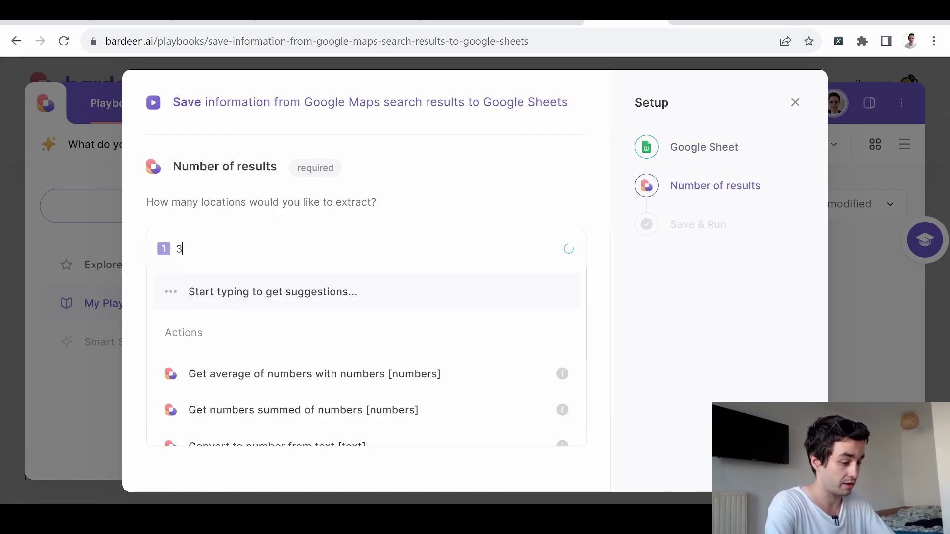
{"action": "left_click", "coordinate": [203, 286]}
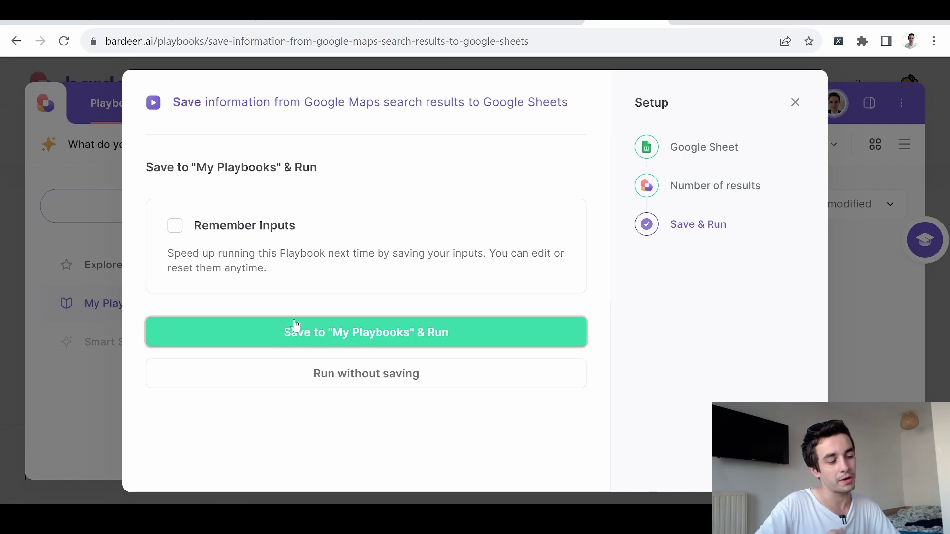
Step: Save the playbook as 'GSheets + GMaps Forever', run it on the Maps search, and view Test_Bardeen
{"action": "left_click", "coordinate": [296, 330]}
{"action": "key", "text": "ctrl+a"}
{"action": "key", "text": "BackSpace"}
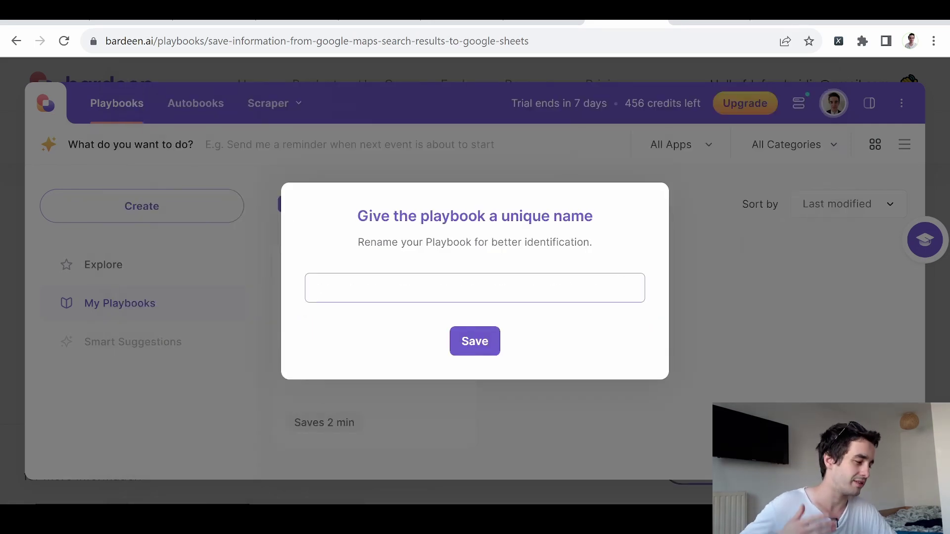
{"action": "type", "text": "GSheets + GMaps Forever"}
{"action": "key", "text": "Return"}
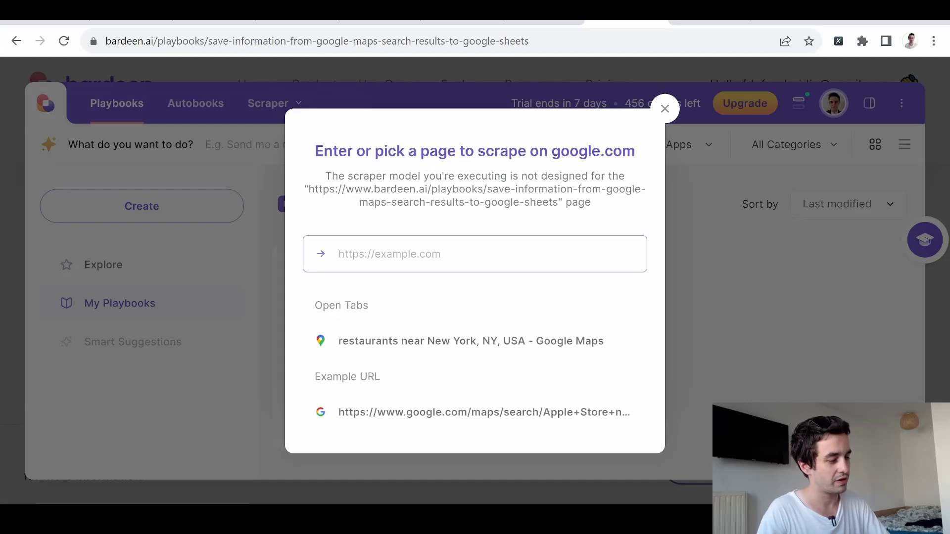
{"action": "left_click", "coordinate": [397, 339]}
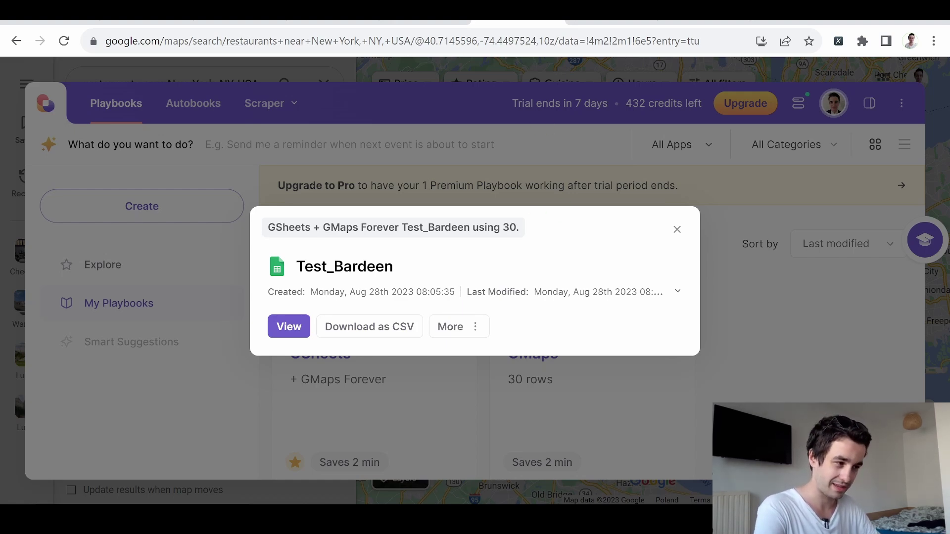
{"action": "left_click", "coordinate": [423, 22]}
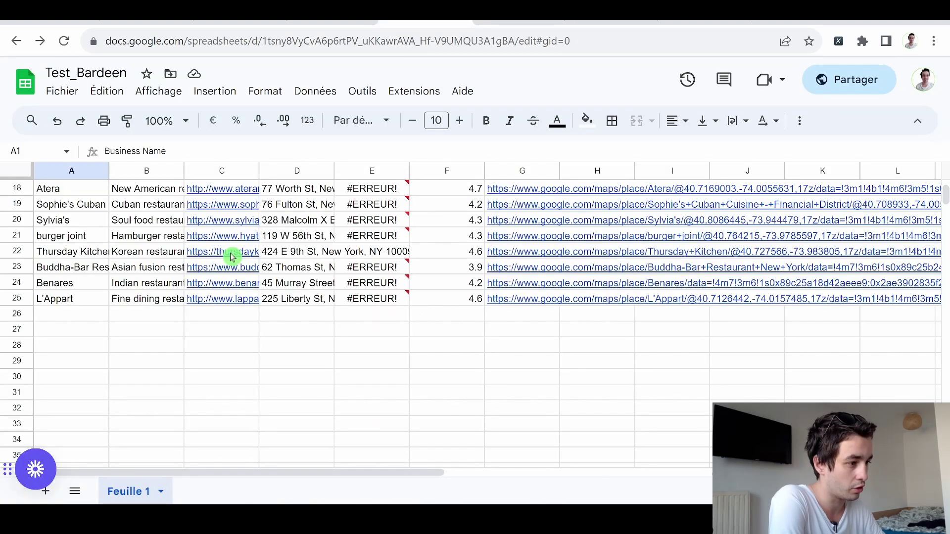
{"action": "scroll", "coordinate": [460, 237], "scroll_direction": "down", "scroll_amount": 1}
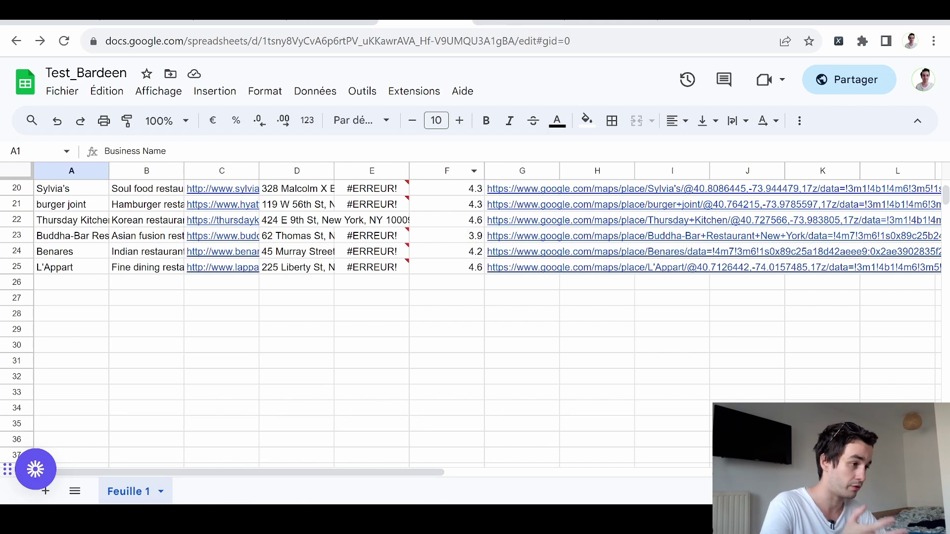
{"action": "left_click", "coordinate": [519, 23]}
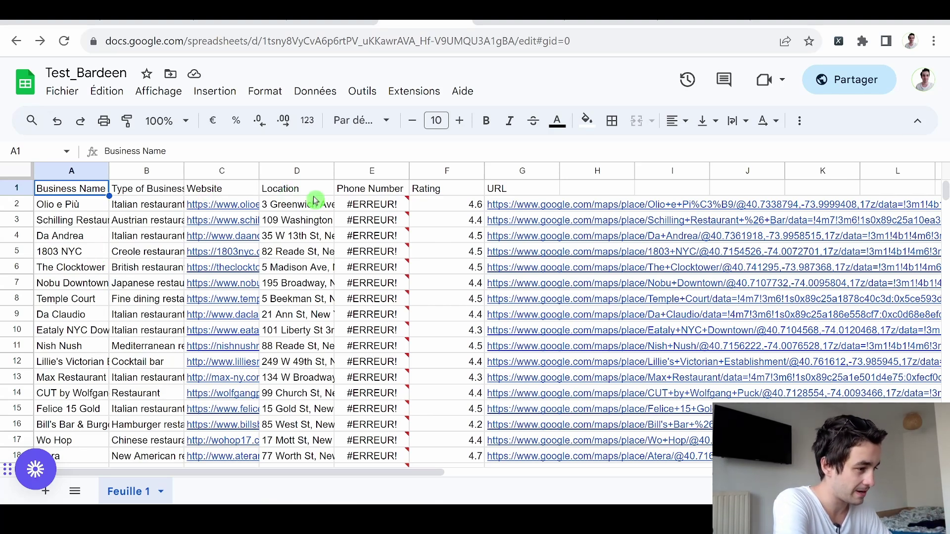
{"action": "left_click", "coordinate": [372, 195]}
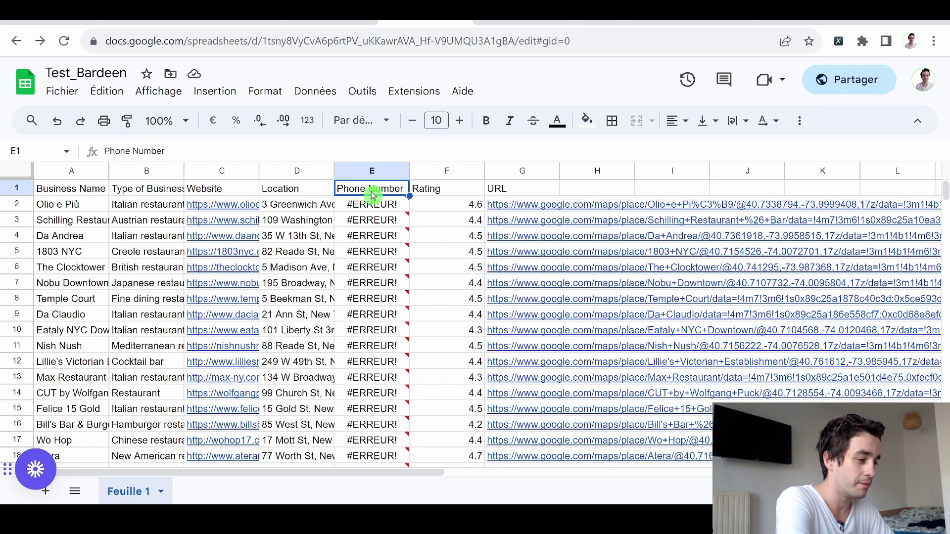
{"action": "key", "text": "Down"}
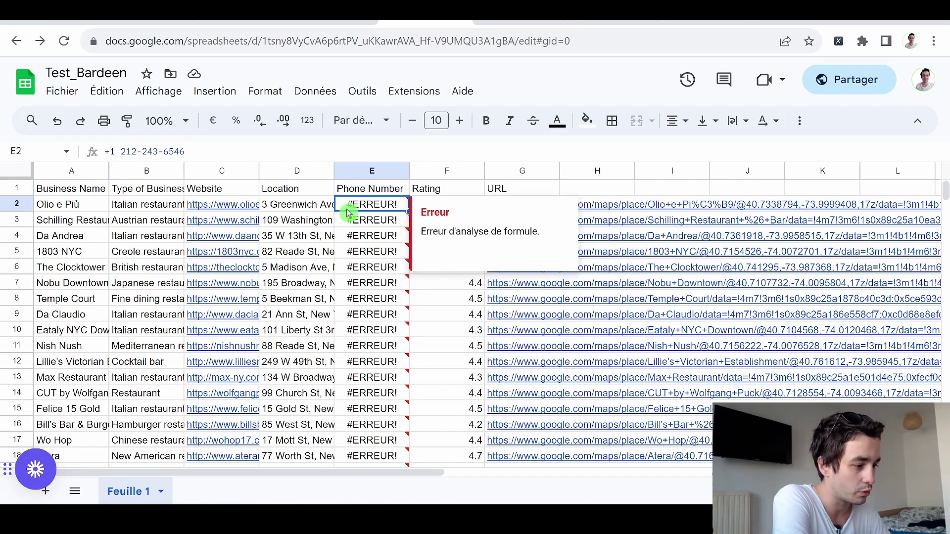
{"action": "mouse_move", "coordinate": [365, 250]}
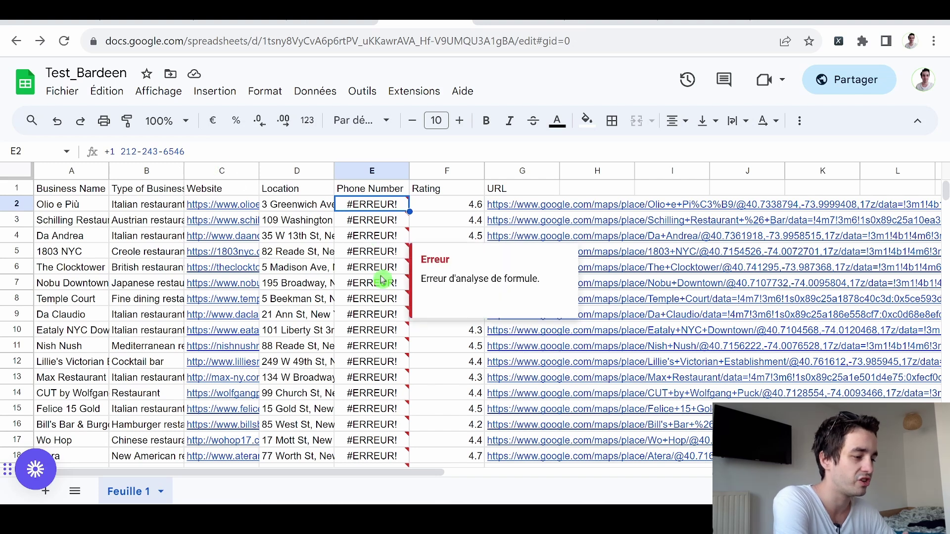
{"action": "mouse_move", "coordinate": [382, 279]}
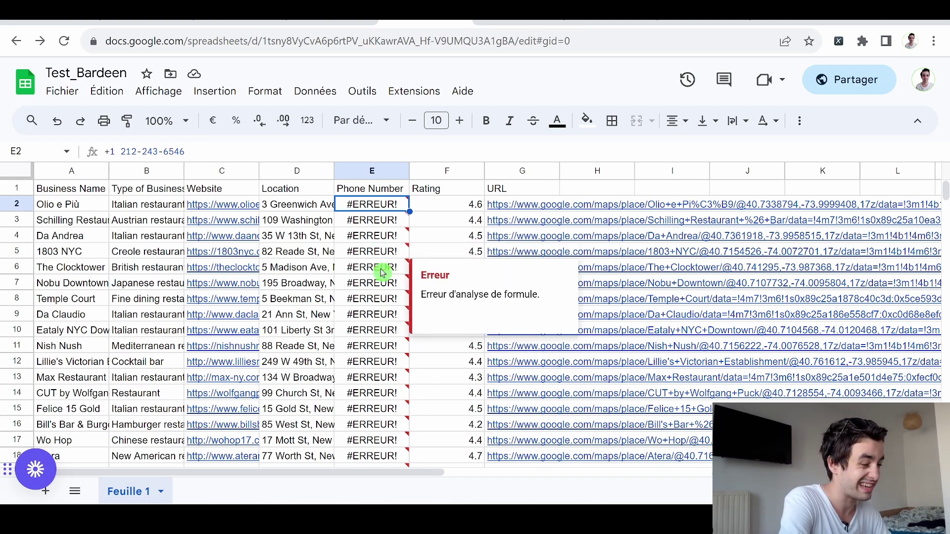
{"action": "key", "text": "Down"}
{"action": "key", "text": "Down"}
{"action": "key", "text": "Down"}
{"action": "key", "text": "Down"}
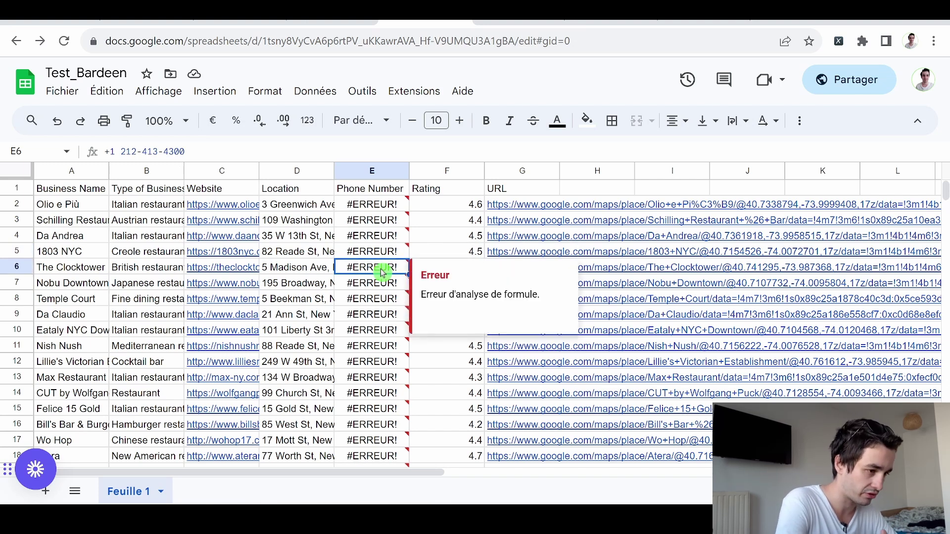
{"action": "left_click", "coordinate": [382, 273]}
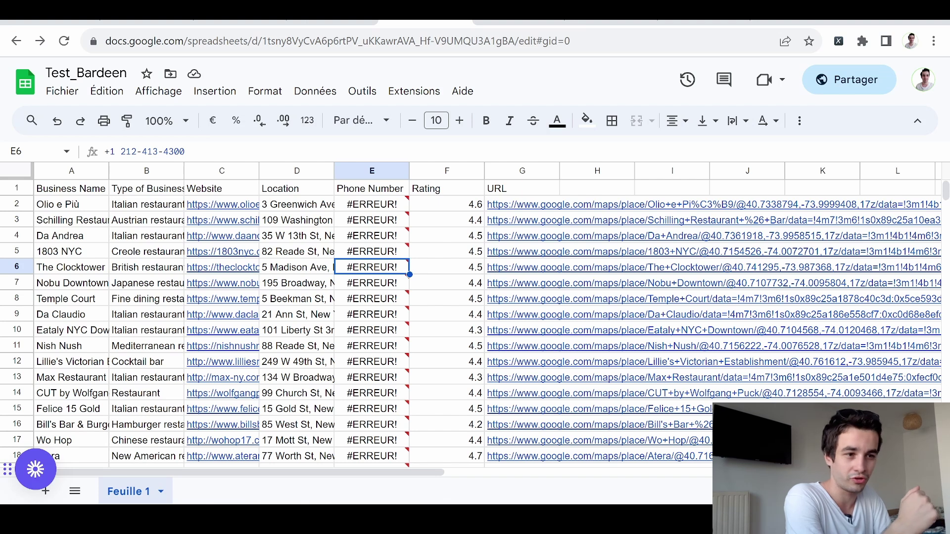
Step: Prefix the phone numbers in E2–E4 with an apostrophe so they display as text
{"action": "key", "text": "Up"}
{"action": "key", "text": "Up"}
{"action": "key", "text": "Up"}
{"action": "key", "text": "Up"}
{"action": "key", "text": "Return"}
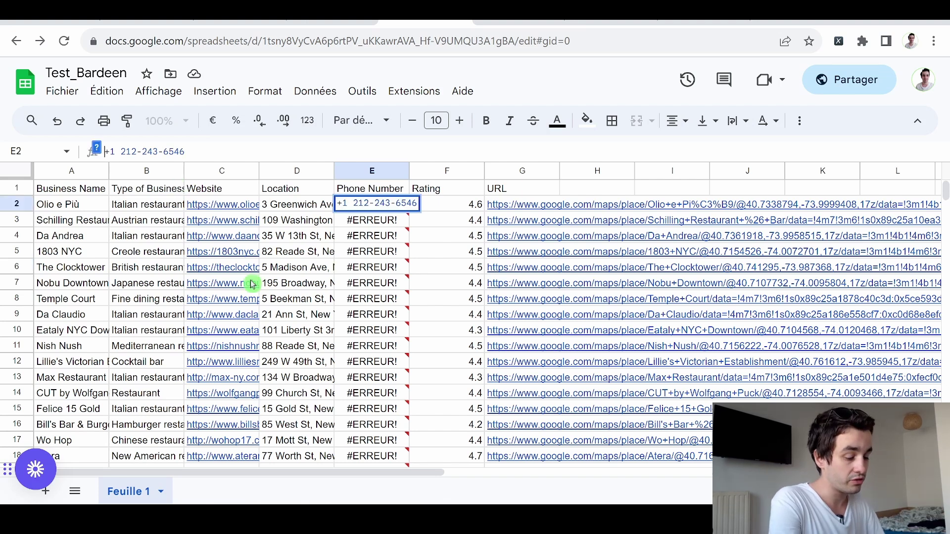
{"action": "mouse_move", "coordinate": [376, 270]}
{"action": "key", "text": "Home"}
{"action": "type", "text": "'"}
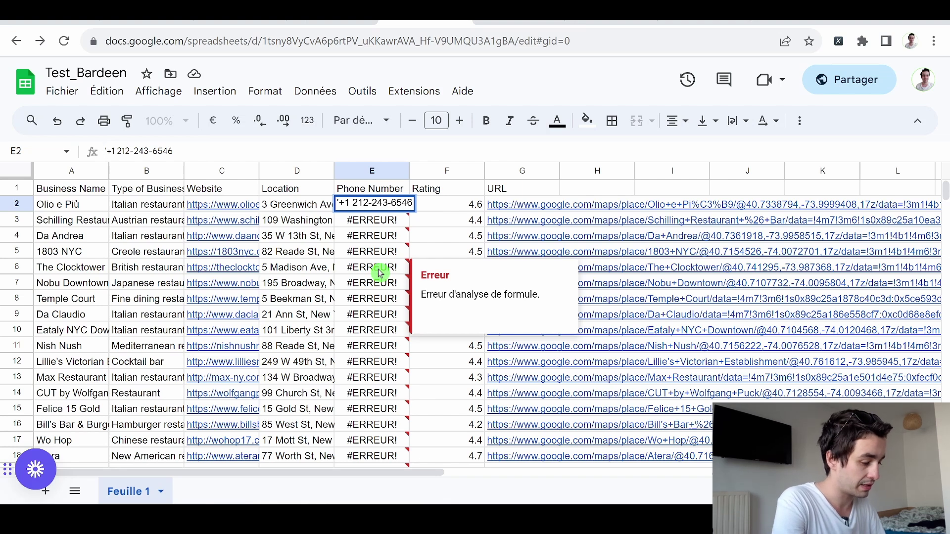
{"action": "key", "text": "Return"}
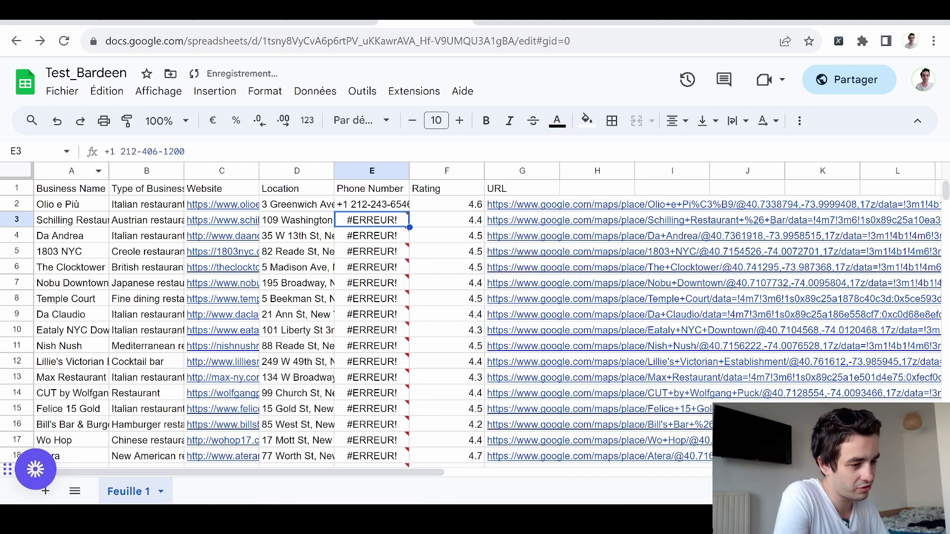
{"action": "left_click", "coordinate": [95, 145]}
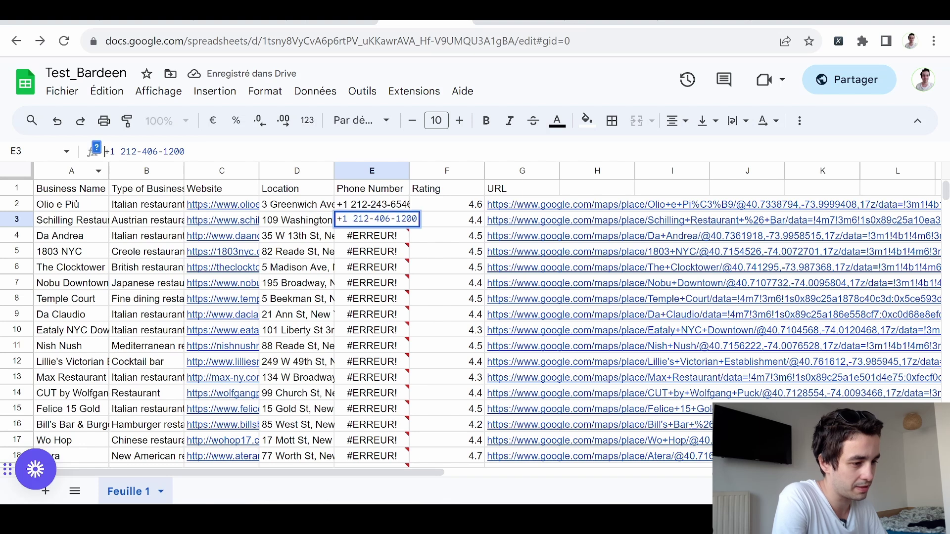
{"action": "type", "text": "'"}
{"action": "key", "text": "Return"}
{"action": "left_click", "coordinate": [95, 147]}
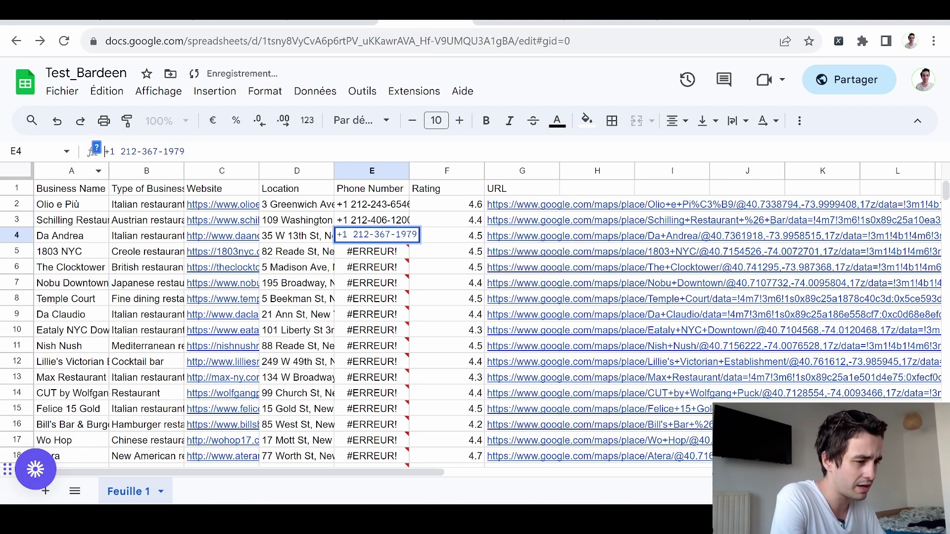
{"action": "type", "text": "'"}
{"action": "key", "text": "Return"}
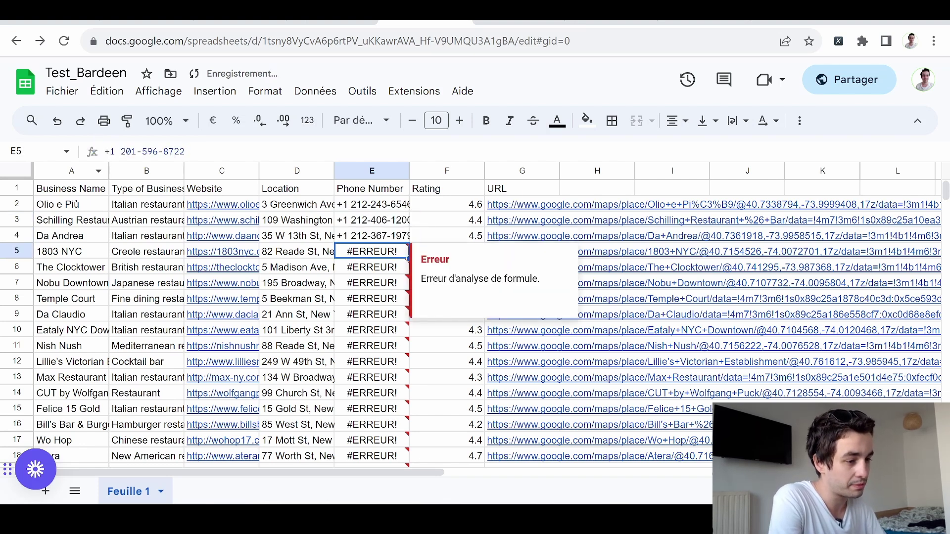
Step: Add the same leading apostrophe to the phone numbers in E5–E9
{"action": "key", "text": "Return"}
{"action": "key", "text": "Home"}
{"action": "type", "text": "'"}
{"action": "key", "text": "Return"}
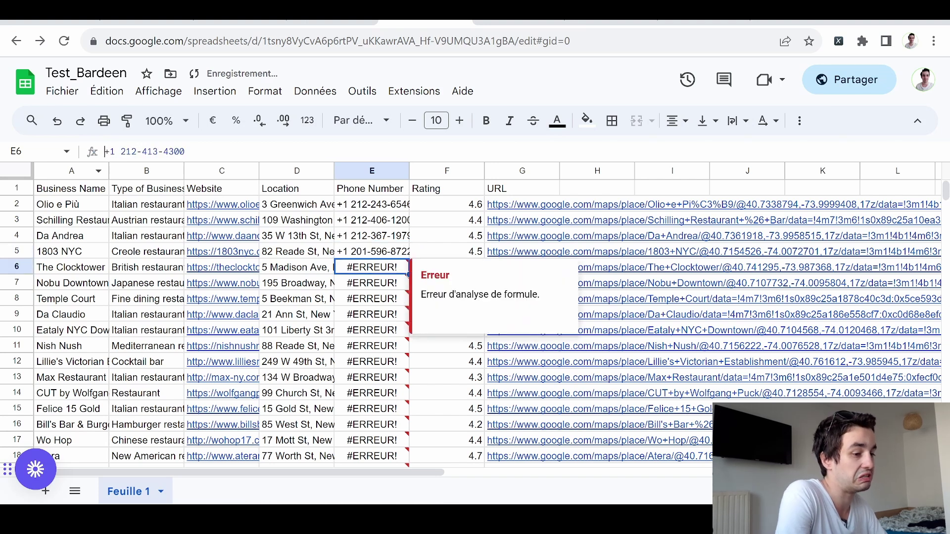
{"action": "key", "text": "Return"}
{"action": "key", "text": "Home"}
{"action": "type", "text": "'"}
{"action": "key", "text": "Return"}
{"action": "key", "text": "Return"}
{"action": "key", "text": "Home"}
{"action": "type", "text": "'"}
{"action": "key", "text": "Return"}
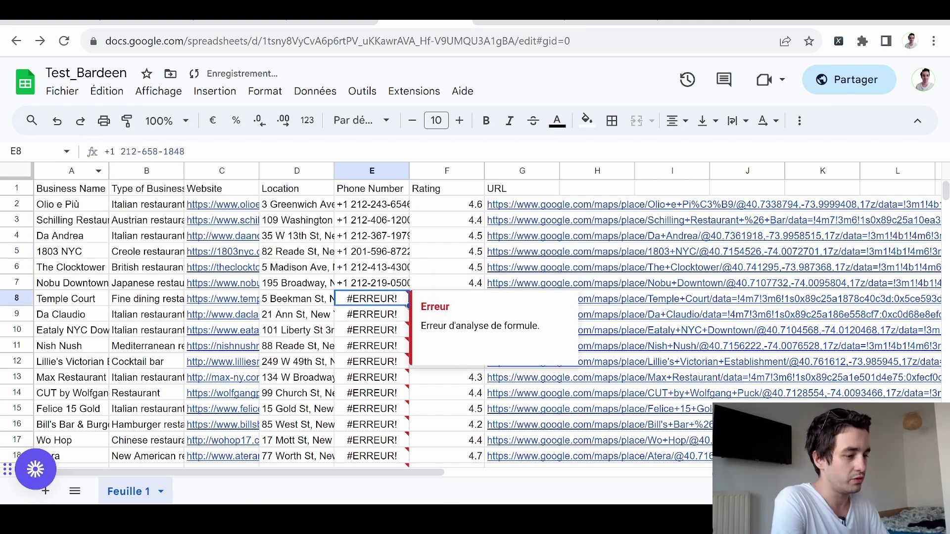
{"action": "key", "text": "Return"}
{"action": "key", "text": "Home"}
{"action": "type", "text": "'"}
{"action": "key", "text": "Return"}
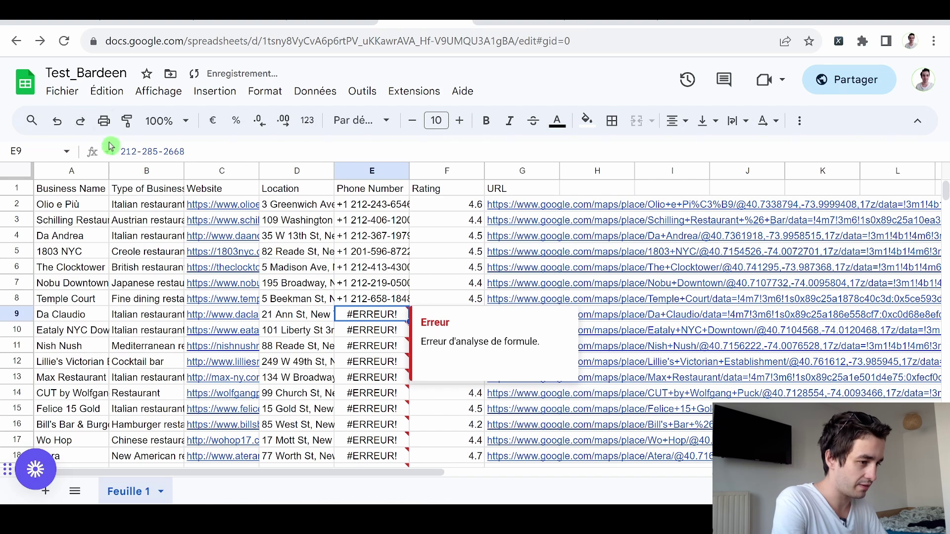
{"action": "key", "text": "Return"}
{"action": "key", "text": "Home"}
{"action": "type", "text": "'"}
{"action": "key", "text": "Tab"}
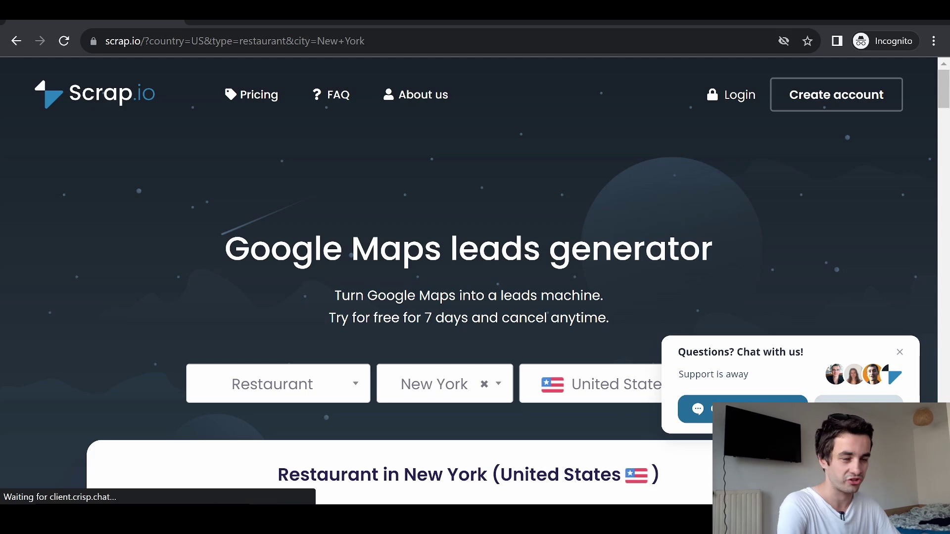
Step: Go from the Scrap.io landing page to the Scrap.io dashboard
{"action": "scroll", "coordinate": [515, 276], "scroll_direction": "down", "scroll_amount": 15}
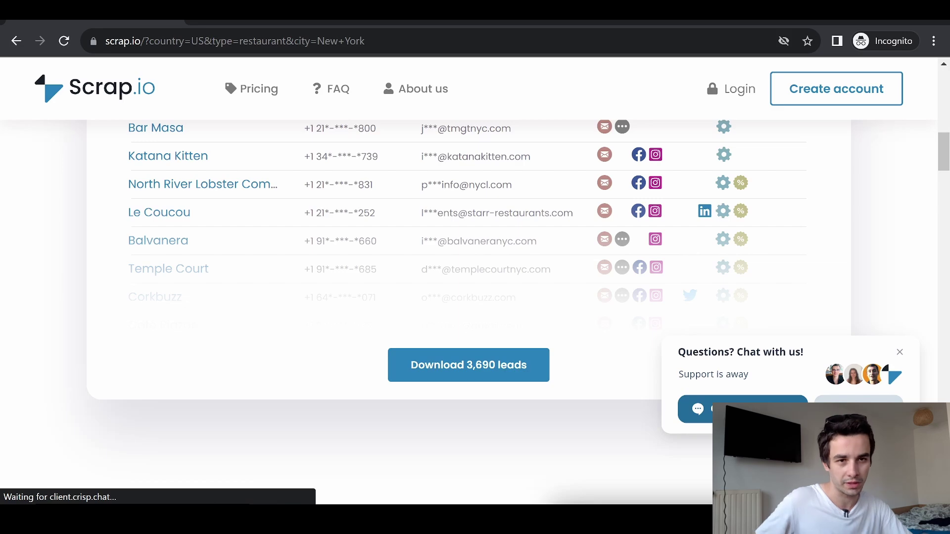
{"action": "scroll", "coordinate": [515, 275], "scroll_direction": "down", "scroll_amount": 2}
{"action": "scroll", "coordinate": [515, 276], "scroll_direction": "up", "scroll_amount": 10}
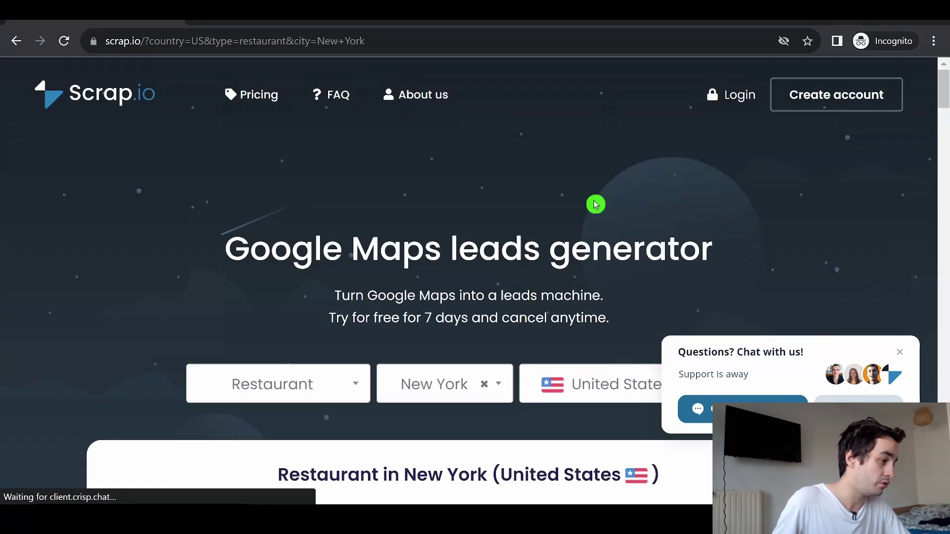
{"action": "left_click", "coordinate": [861, 99]}
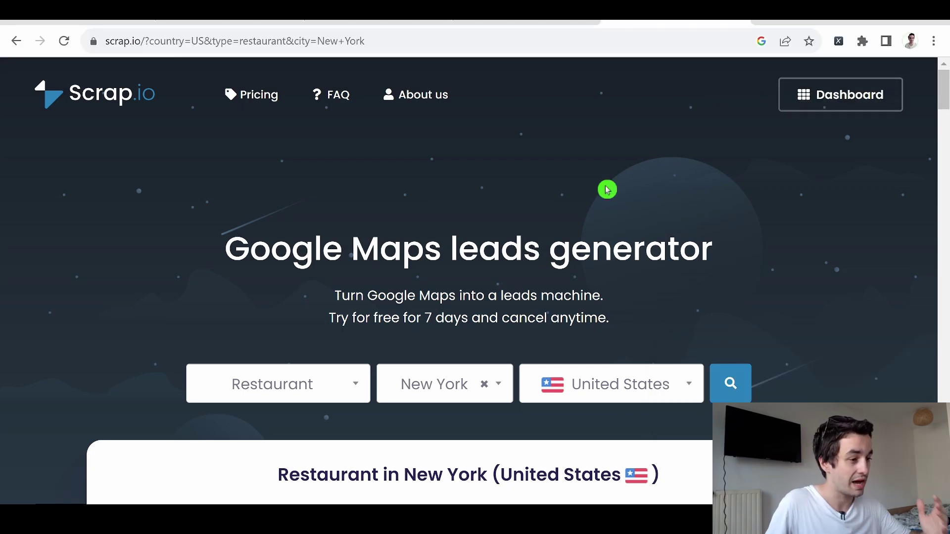
{"action": "left_click", "coordinate": [838, 109]}
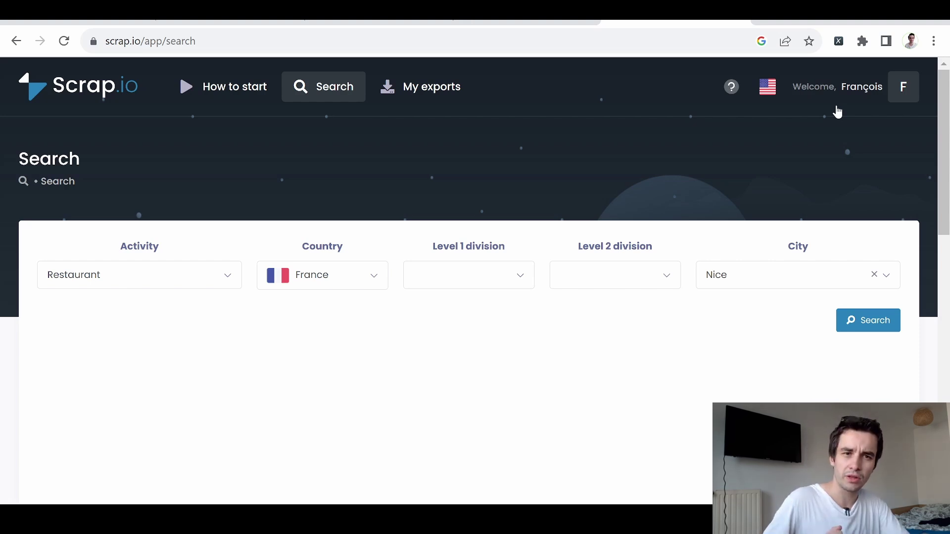
{"action": "left_click", "coordinate": [403, 138]}
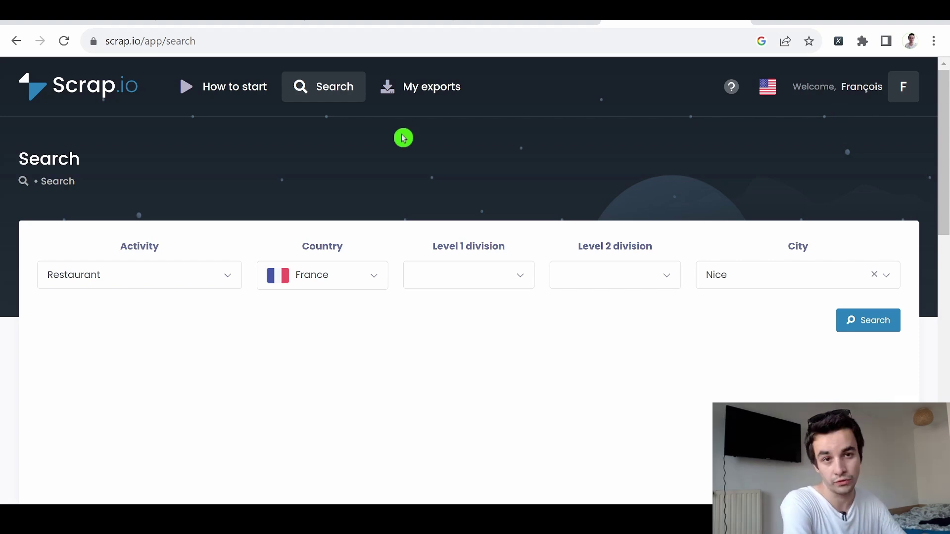
Step: Browse the Activity categories, searching 'r' to list the restaurant categories
{"action": "left_click", "coordinate": [165, 279]}
{"action": "scroll", "coordinate": [130, 391], "scroll_direction": "down", "scroll_amount": 10}
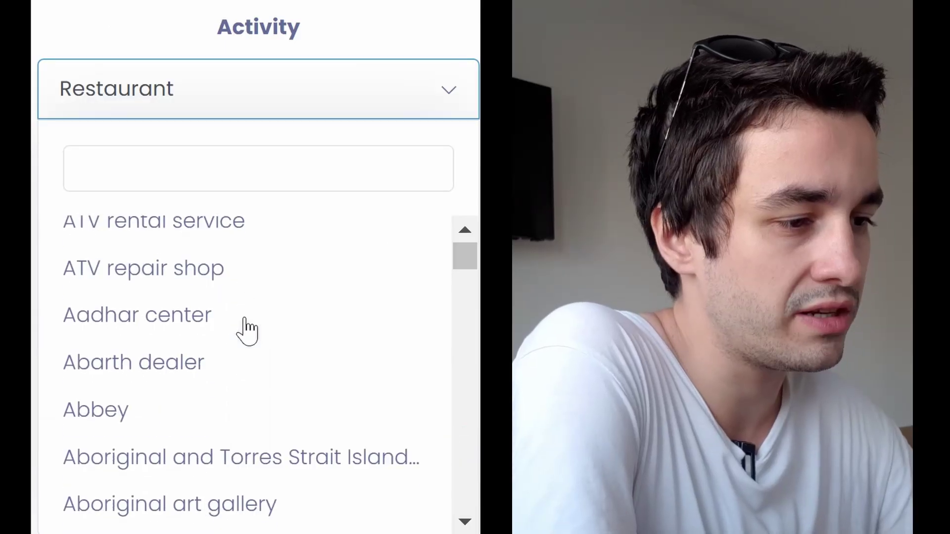
{"action": "scroll", "coordinate": [238, 342], "scroll_direction": "down", "scroll_amount": 15}
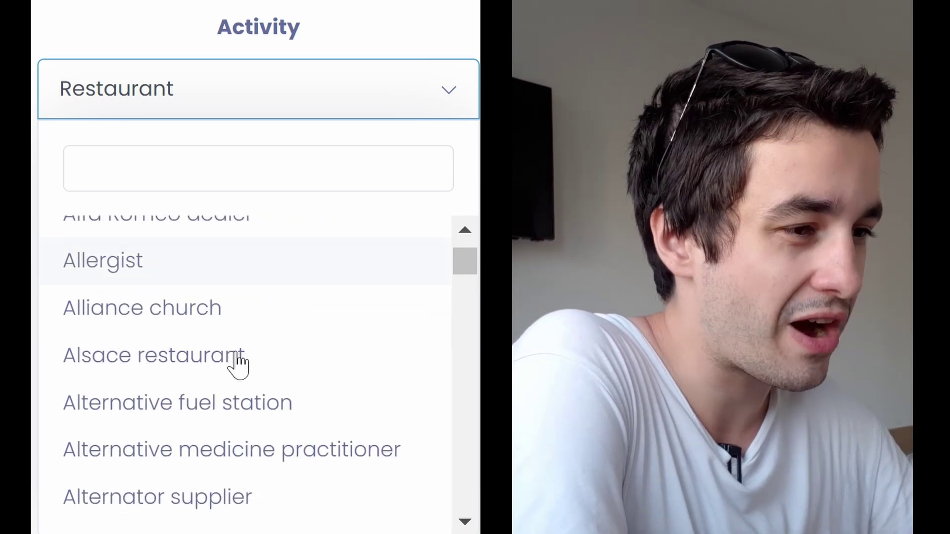
{"action": "scroll", "coordinate": [233, 395], "scroll_direction": "down", "scroll_amount": 15}
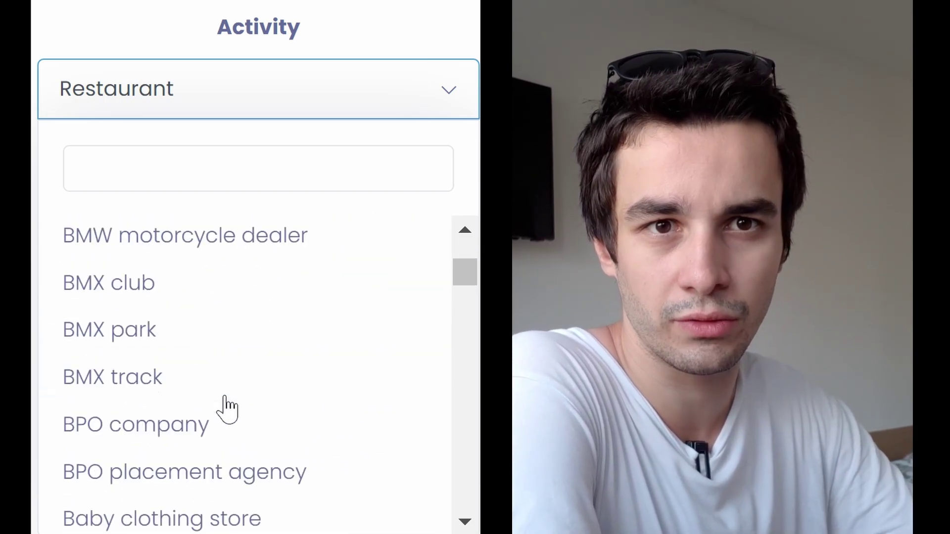
{"action": "scroll", "coordinate": [233, 396], "scroll_direction": "down", "scroll_amount": 20}
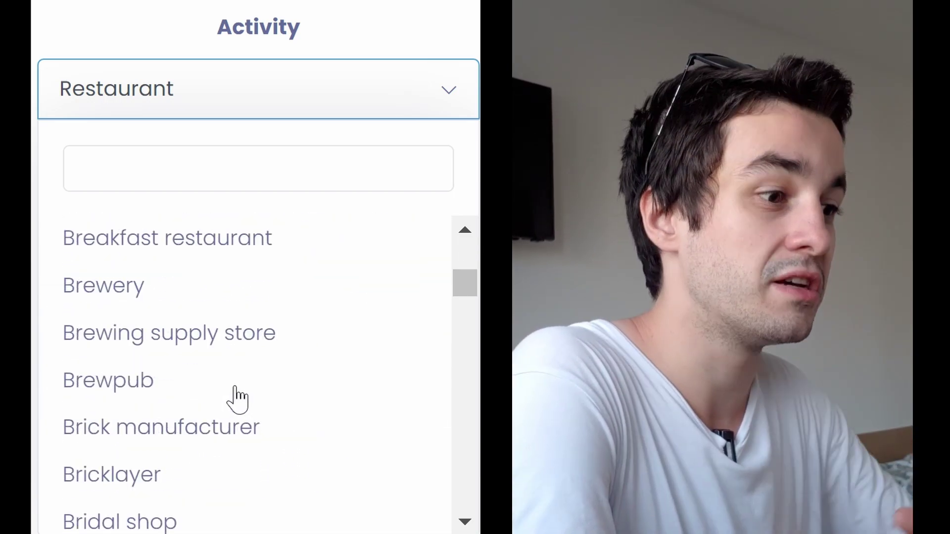
{"action": "scroll", "coordinate": [244, 391], "scroll_direction": "down", "scroll_amount": 20}
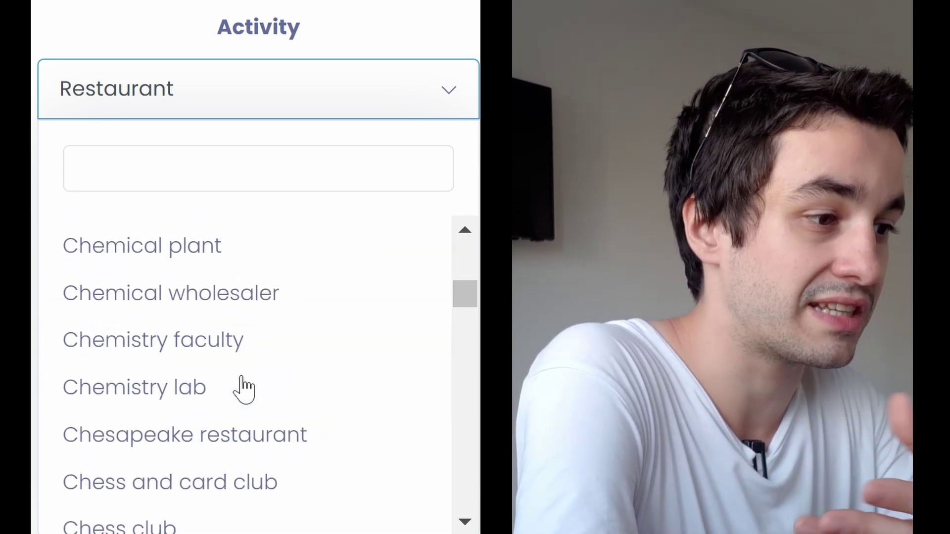
{"action": "scroll", "coordinate": [221, 389], "scroll_direction": "down", "scroll_amount": 20}
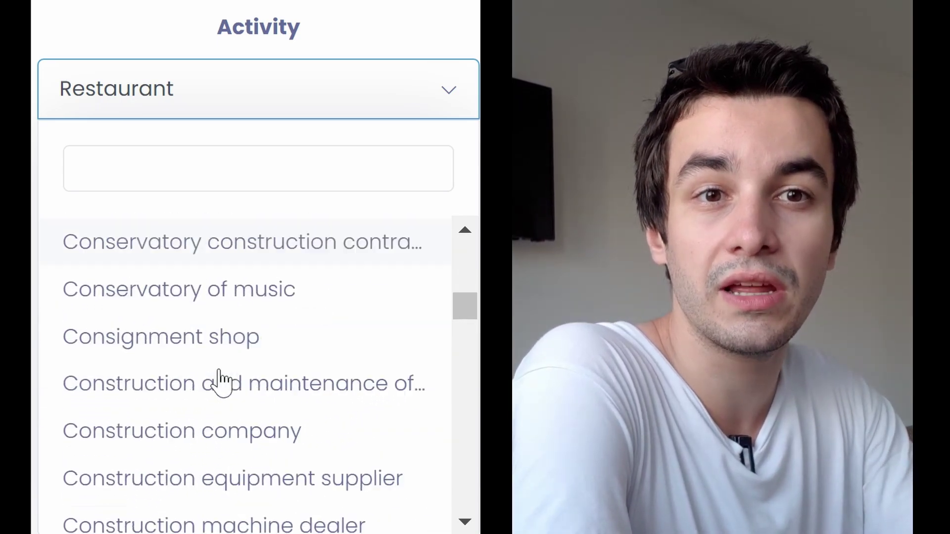
{"action": "scroll", "coordinate": [217, 380], "scroll_direction": "down", "scroll_amount": 5}
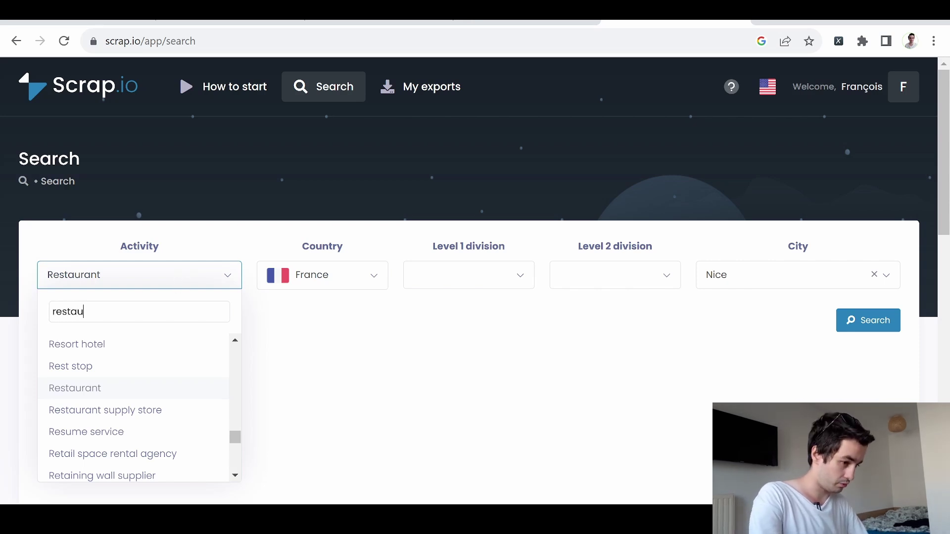
{"action": "type", "text": "rant"}
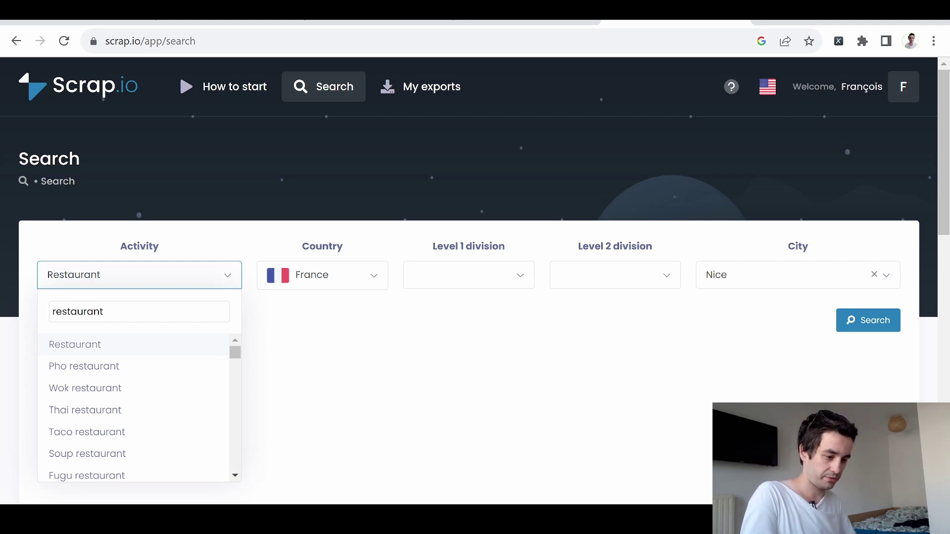
{"action": "scroll", "coordinate": [113, 378], "scroll_direction": "down", "scroll_amount": 1}
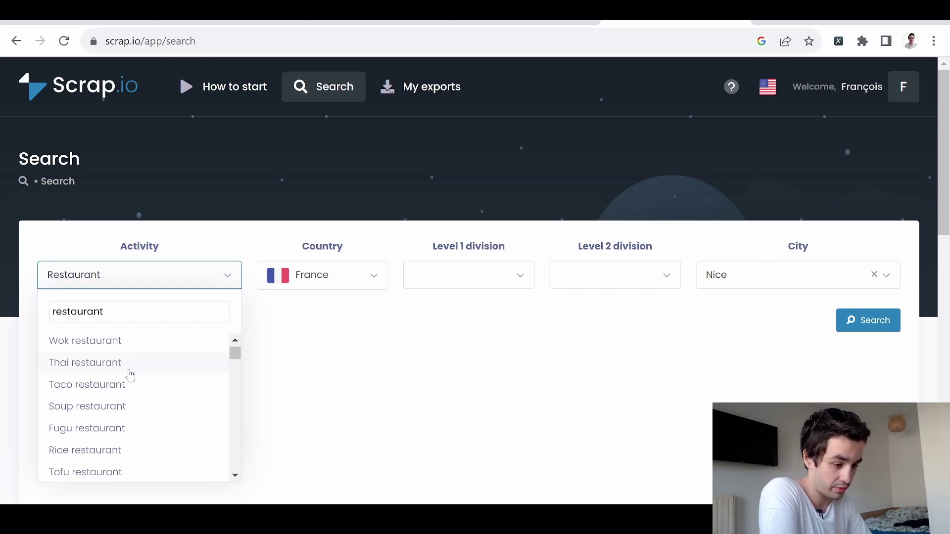
{"action": "scroll", "coordinate": [130, 376], "scroll_direction": "down", "scroll_amount": 3}
{"action": "scroll", "coordinate": [130, 376], "scroll_direction": "down", "scroll_amount": 2}
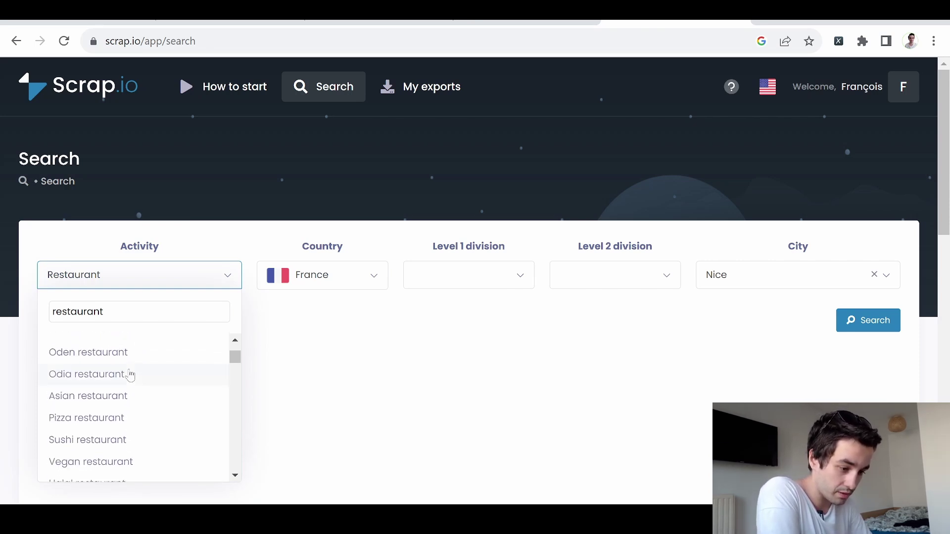
{"action": "scroll", "coordinate": [86, 413], "scroll_direction": "down", "scroll_amount": 10}
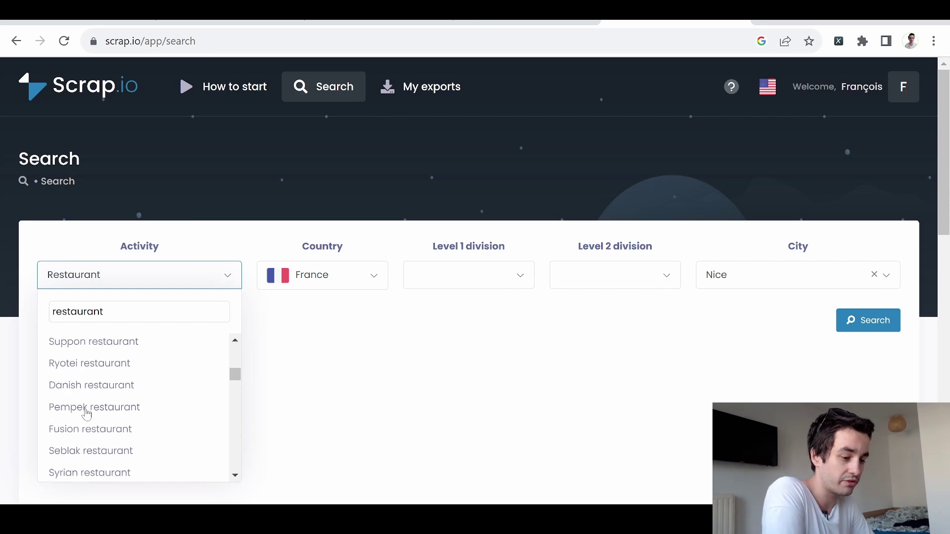
{"action": "scroll", "coordinate": [124, 411], "scroll_direction": "down", "scroll_amount": 3}
{"action": "scroll", "coordinate": [160, 409], "scroll_direction": "down", "scroll_amount": 3}
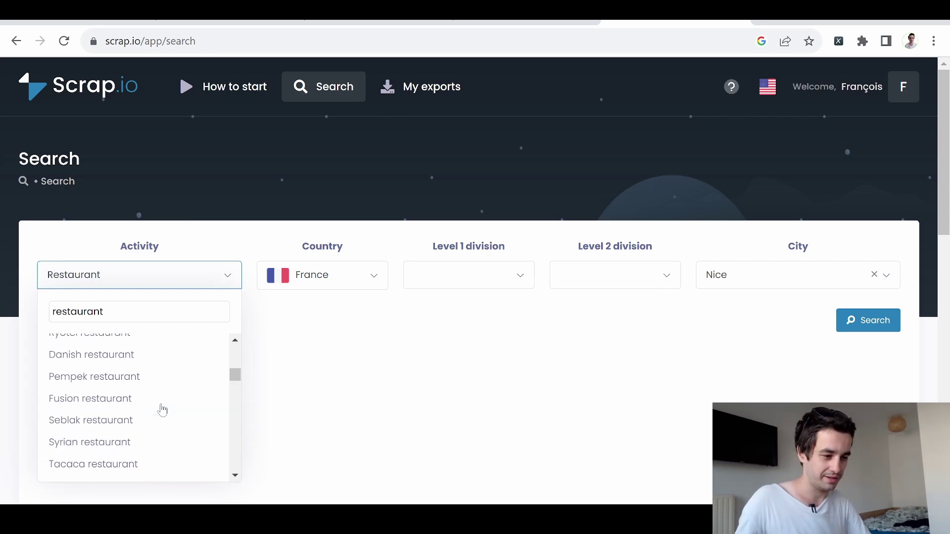
{"action": "left_click", "coordinate": [331, 269]}
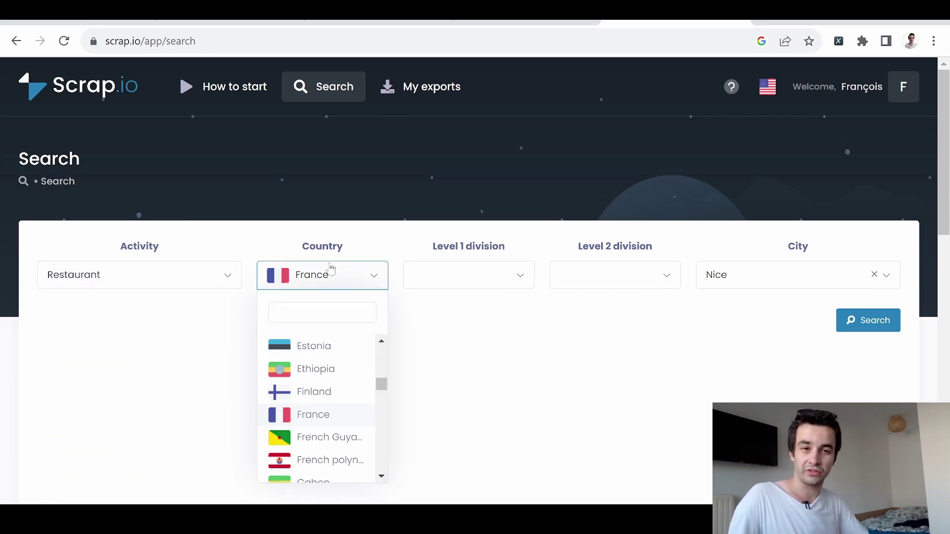
Step: Set the search country to United States
{"action": "scroll", "coordinate": [355, 410], "scroll_direction": "up", "scroll_amount": 15}
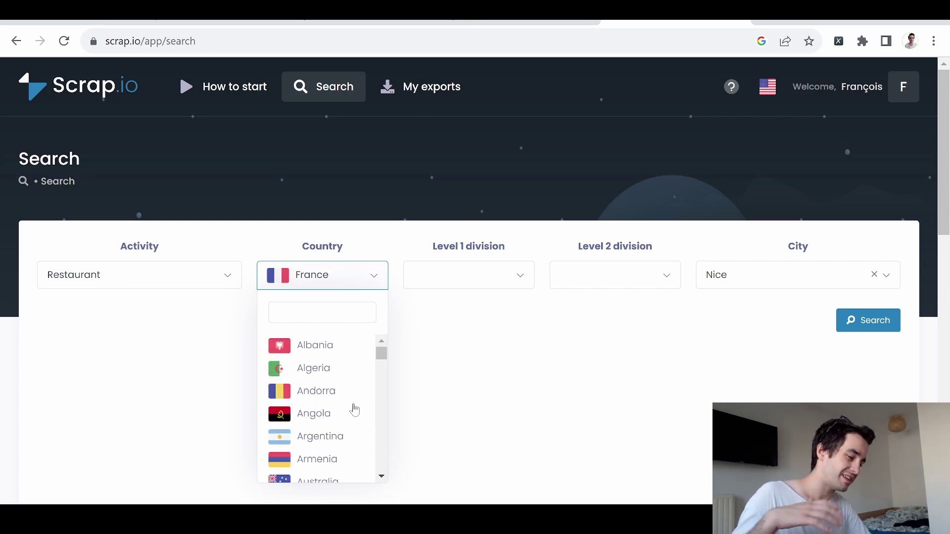
{"action": "scroll", "coordinate": [355, 410], "scroll_direction": "down", "scroll_amount": 20}
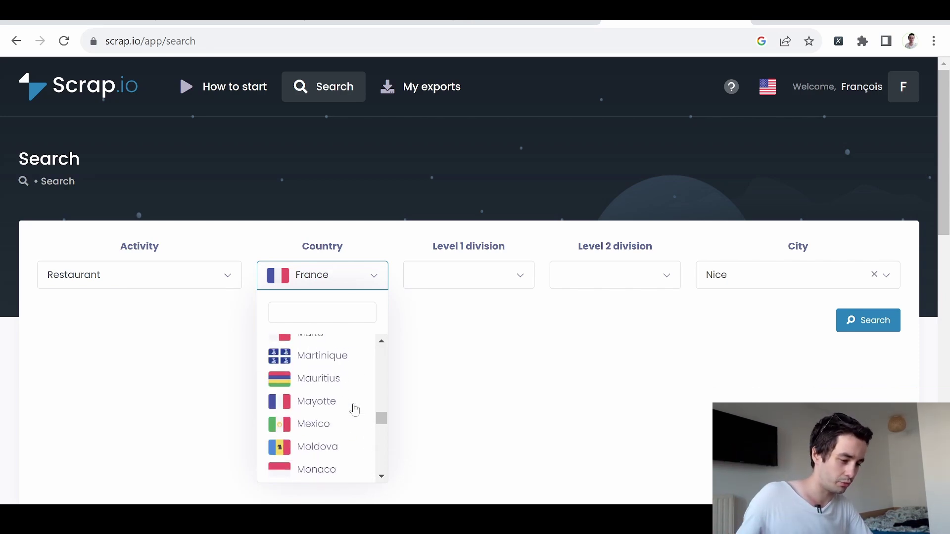
{"action": "scroll", "coordinate": [354, 409], "scroll_direction": "down", "scroll_amount": 20}
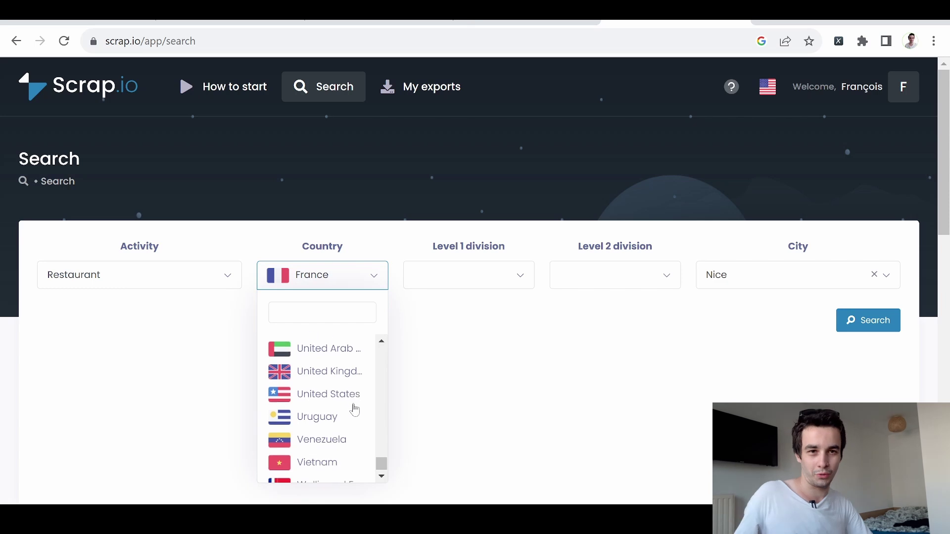
{"action": "scroll", "coordinate": [354, 409], "scroll_direction": "down", "scroll_amount": 2}
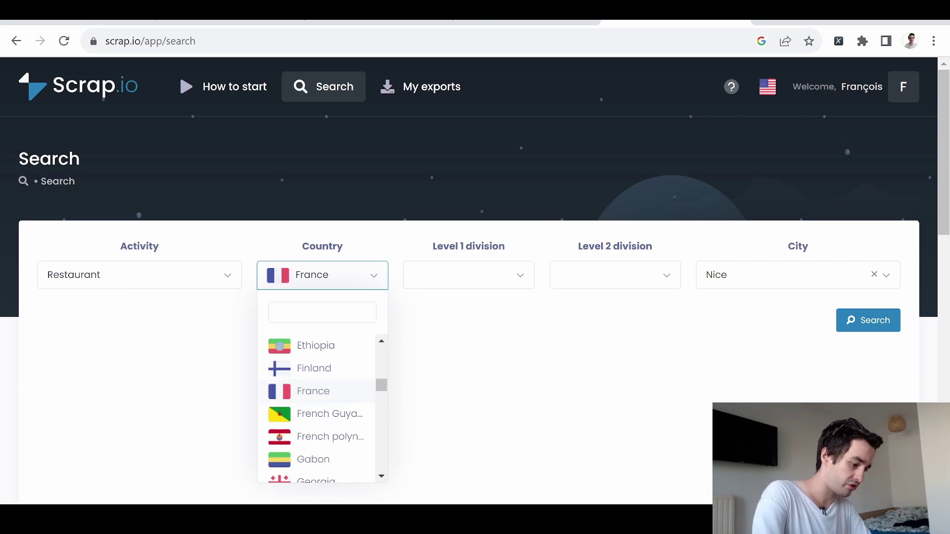
{"action": "type", "text": "united"}
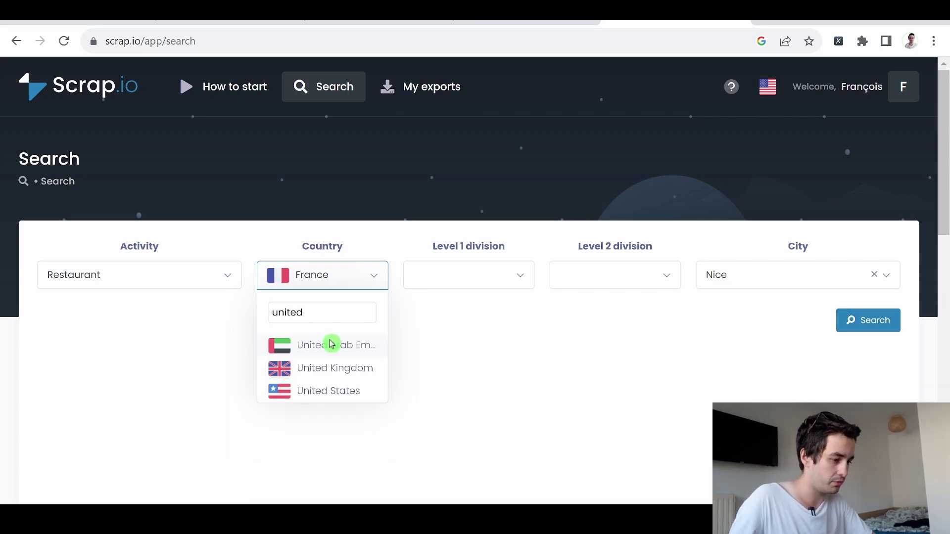
{"action": "left_click", "coordinate": [329, 391]}
Step: Leave the state unset, choose New York as the city and run the search
{"action": "left_click", "coordinate": [479, 273]}
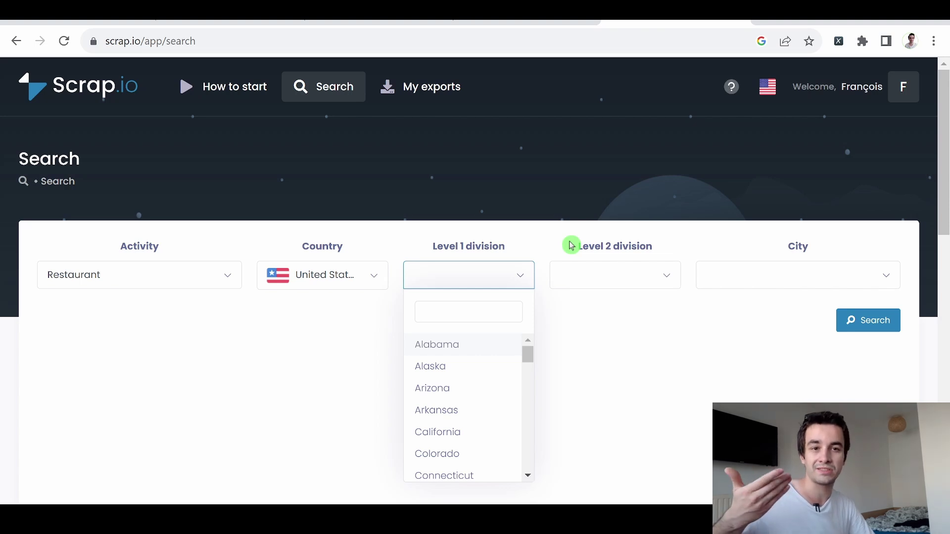
{"action": "left_click", "coordinate": [614, 264]}
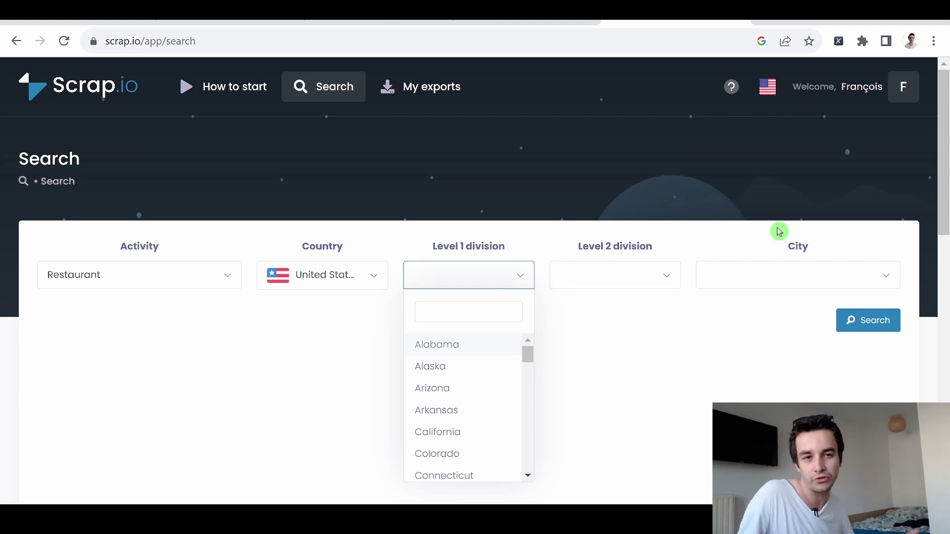
{"action": "left_click", "coordinate": [785, 285]}
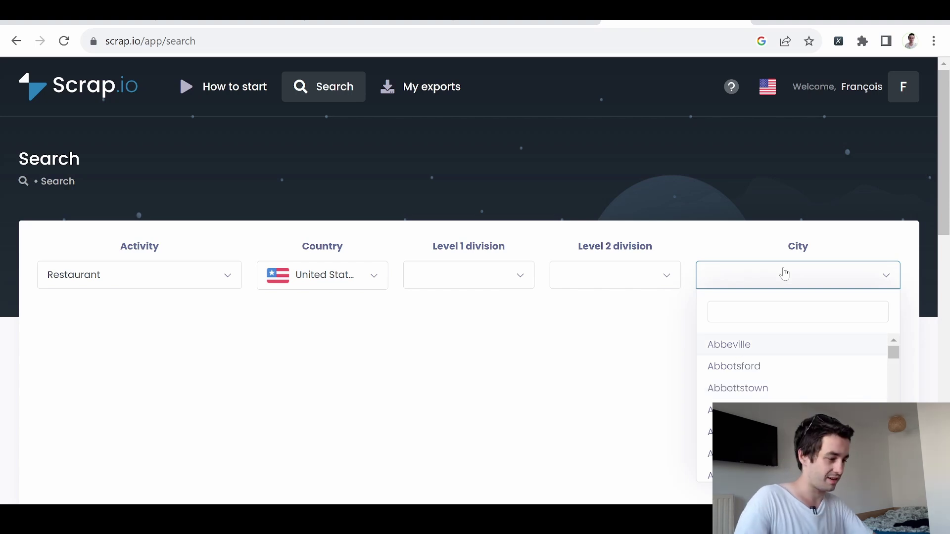
{"action": "type", "text": "new york"}
{"action": "key", "text": "Return"}
{"action": "left_click", "coordinate": [882, 320]}
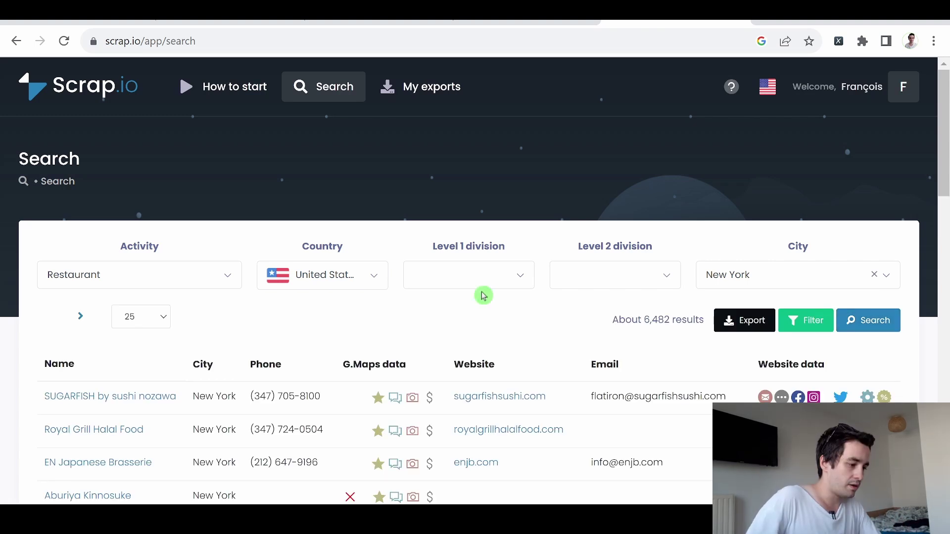
{"action": "scroll", "coordinate": [484, 292], "scroll_direction": "down", "scroll_amount": 2}
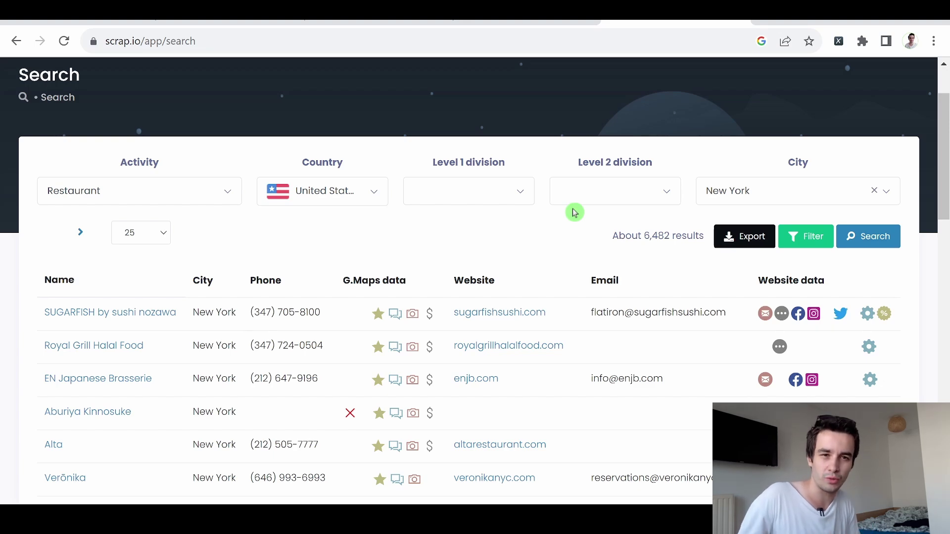
Step: Review the New York restaurant results table, then bring up the Filter dialog
{"action": "scroll", "coordinate": [574, 212], "scroll_direction": "down", "scroll_amount": 1}
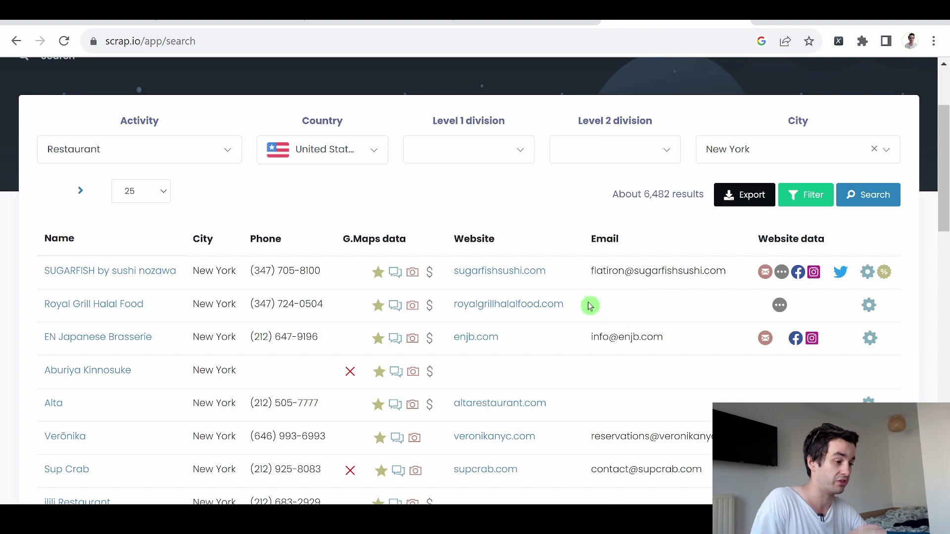
{"action": "scroll", "coordinate": [652, 394], "scroll_direction": "down", "scroll_amount": 2}
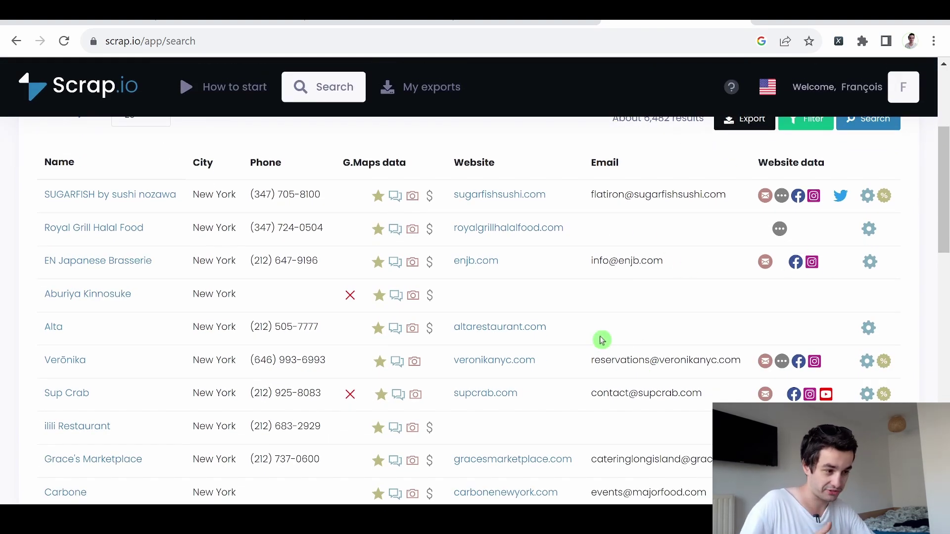
{"action": "scroll", "coordinate": [601, 340], "scroll_direction": "down", "scroll_amount": 1}
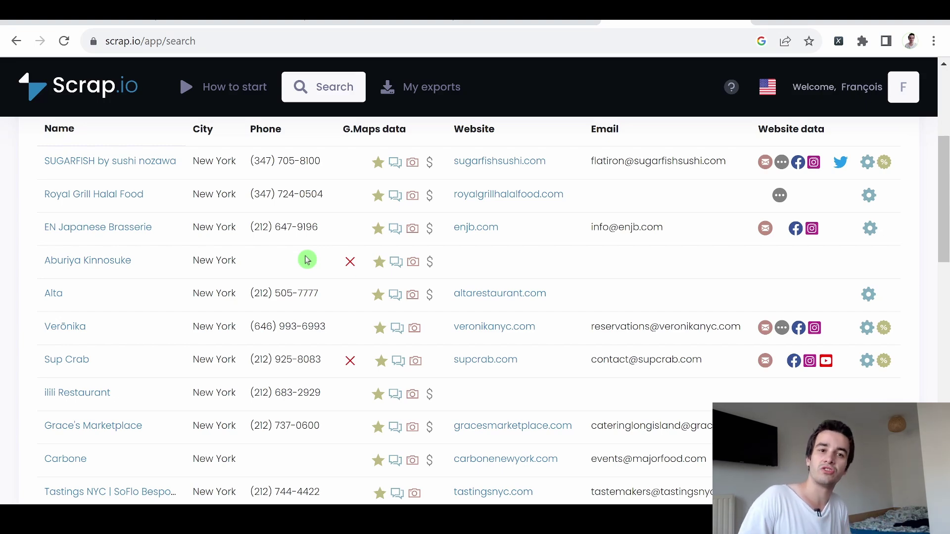
{"action": "scroll", "coordinate": [811, 329], "scroll_direction": "up", "scroll_amount": 5}
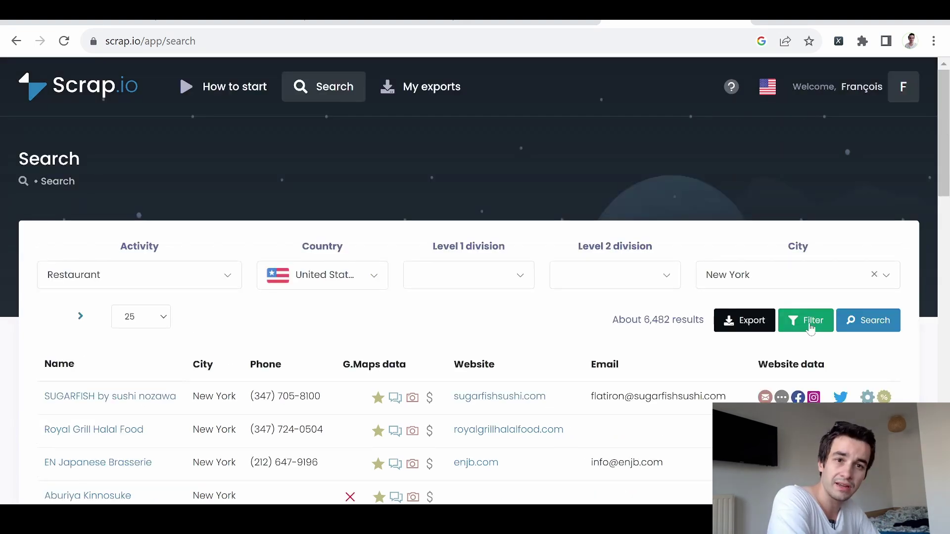
{"action": "left_click", "coordinate": [810, 327]}
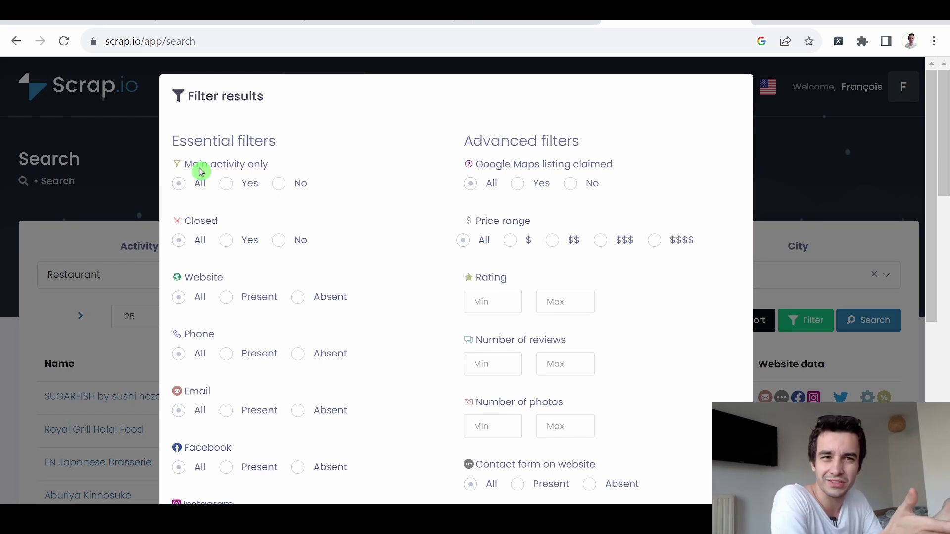
Step: Set Main activity only to Yes, and Phone and Email to Present
{"action": "left_click", "coordinate": [226, 184]}
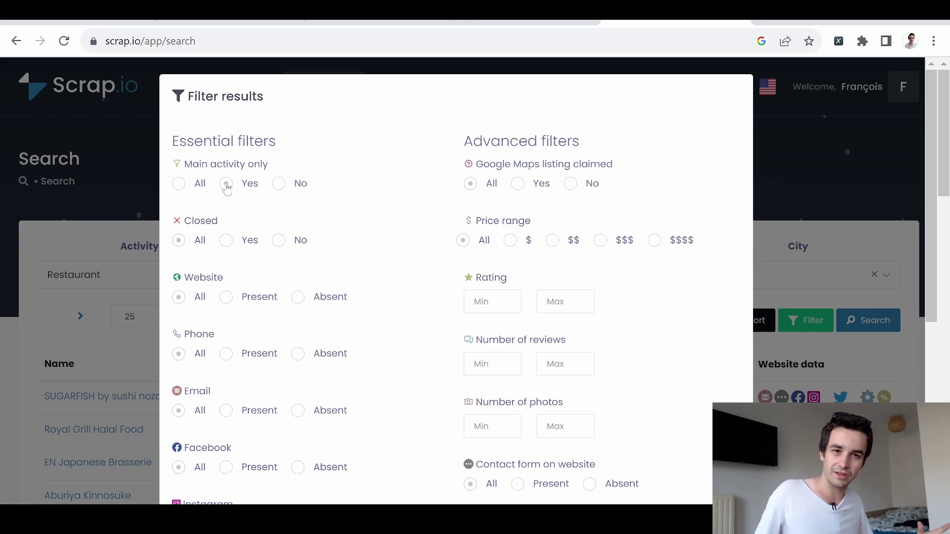
{"action": "scroll", "coordinate": [244, 253], "scroll_direction": "down", "scroll_amount": 1}
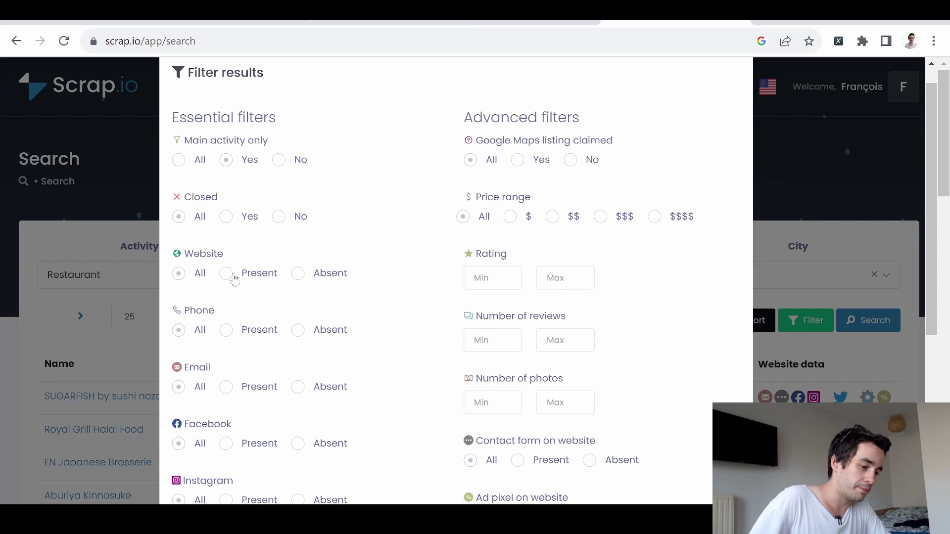
{"action": "left_click", "coordinate": [229, 348]}
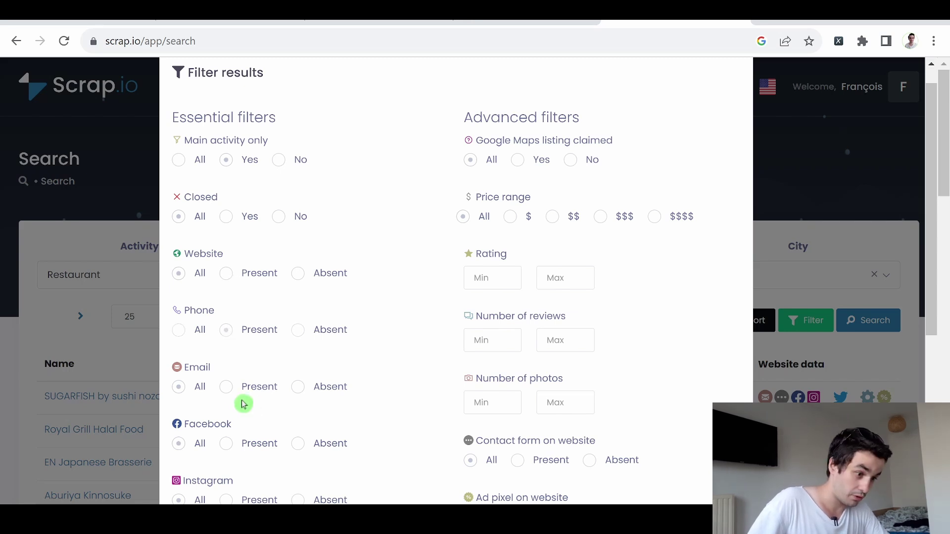
{"action": "left_click", "coordinate": [227, 387]}
{"action": "scroll", "coordinate": [304, 266], "scroll_direction": "down", "scroll_amount": 5}
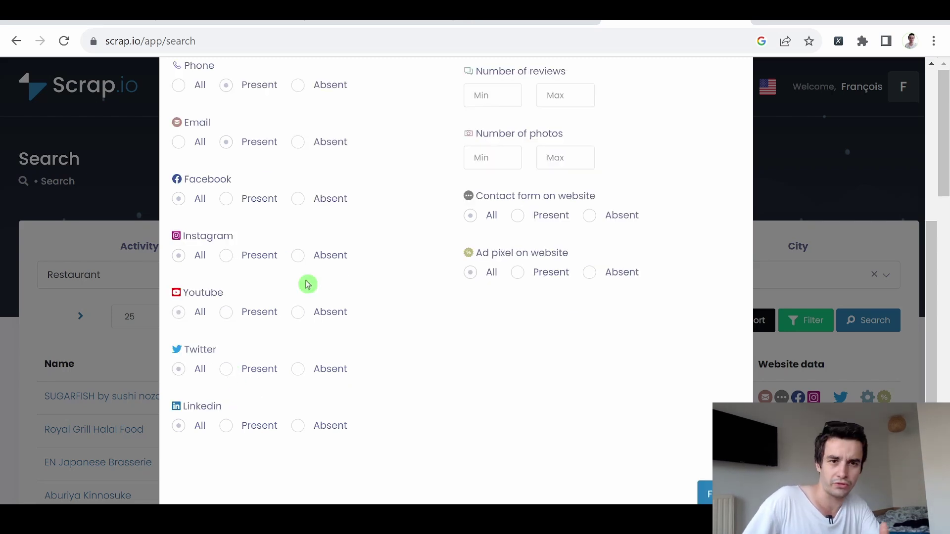
{"action": "scroll", "coordinate": [260, 338], "scroll_direction": "up", "scroll_amount": 5}
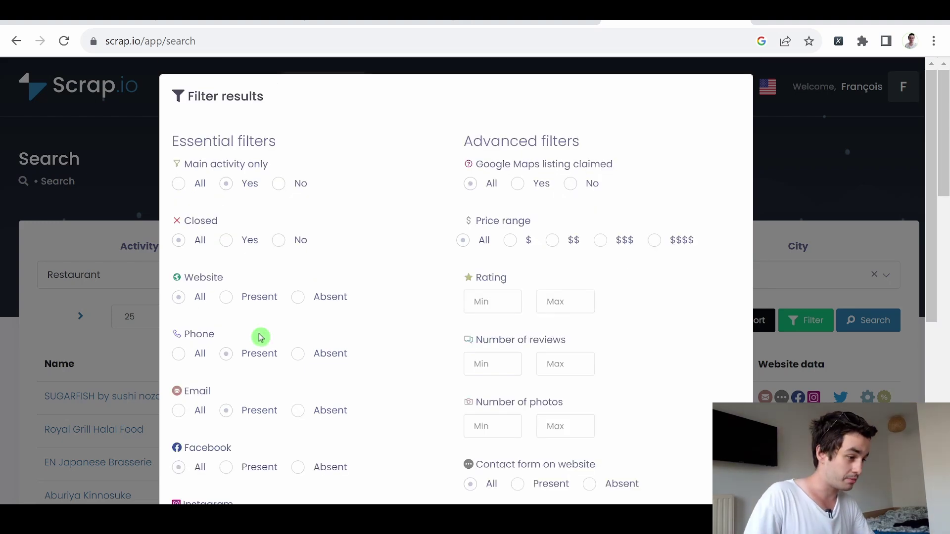
Step: Try the Google Maps listing claimed filter, revert it to All, and review the remaining filters
{"action": "scroll", "coordinate": [515, 151], "scroll_direction": "down", "scroll_amount": 1}
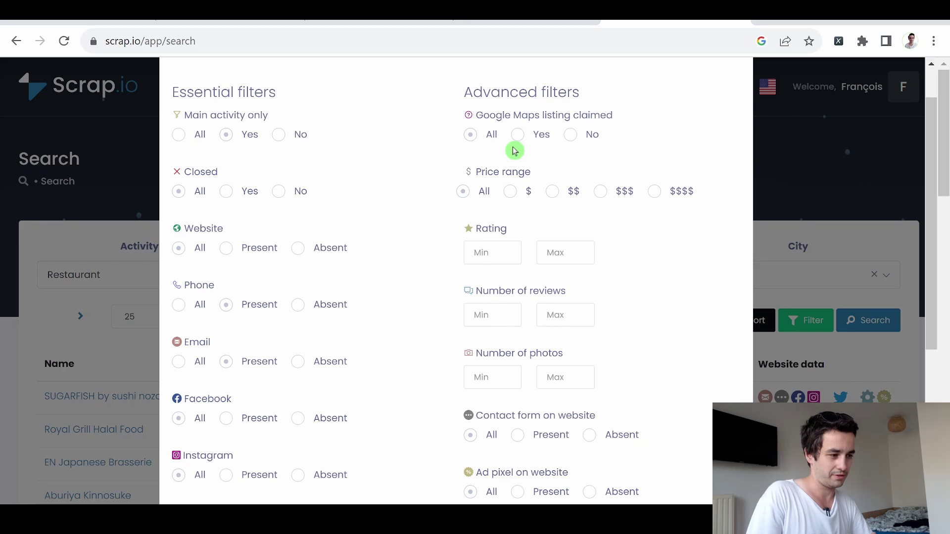
{"action": "left_click", "coordinate": [516, 135]}
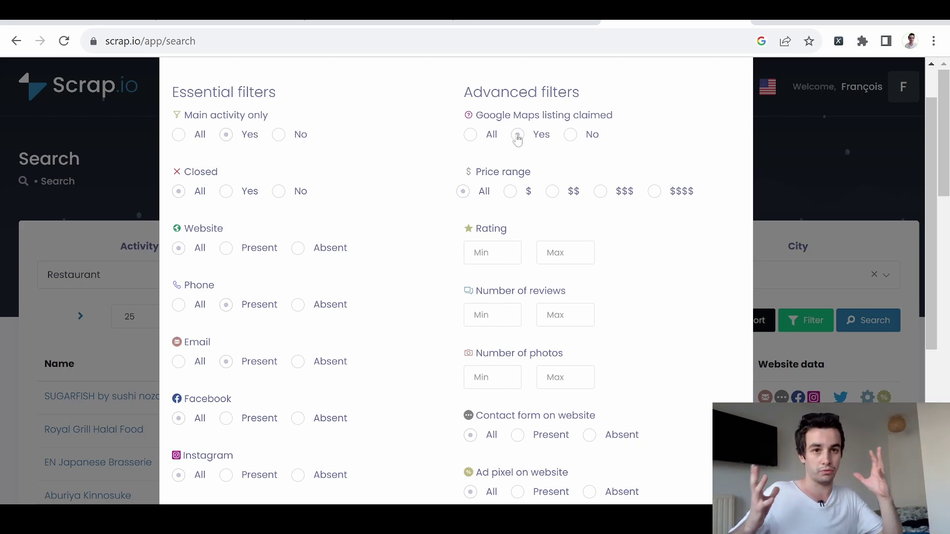
{"action": "left_click", "coordinate": [491, 135]}
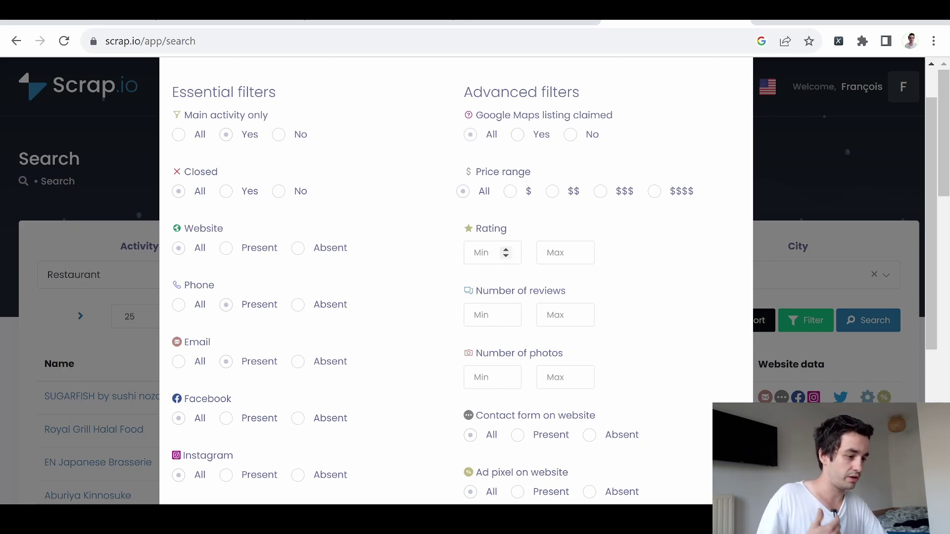
{"action": "scroll", "coordinate": [577, 252], "scroll_direction": "down", "scroll_amount": 1}
{"action": "scroll", "coordinate": [554, 262], "scroll_direction": "down", "scroll_amount": 1}
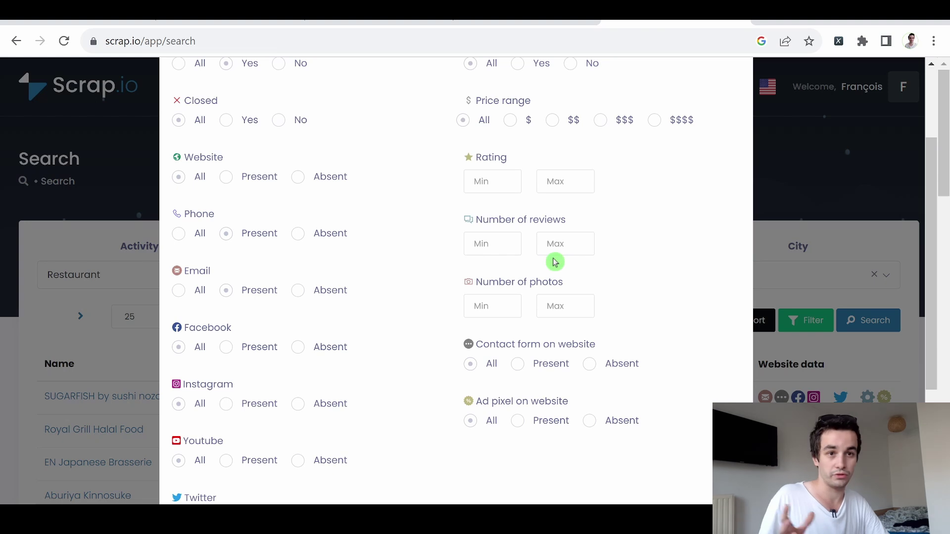
{"action": "scroll", "coordinate": [527, 257], "scroll_direction": "down", "scroll_amount": 1}
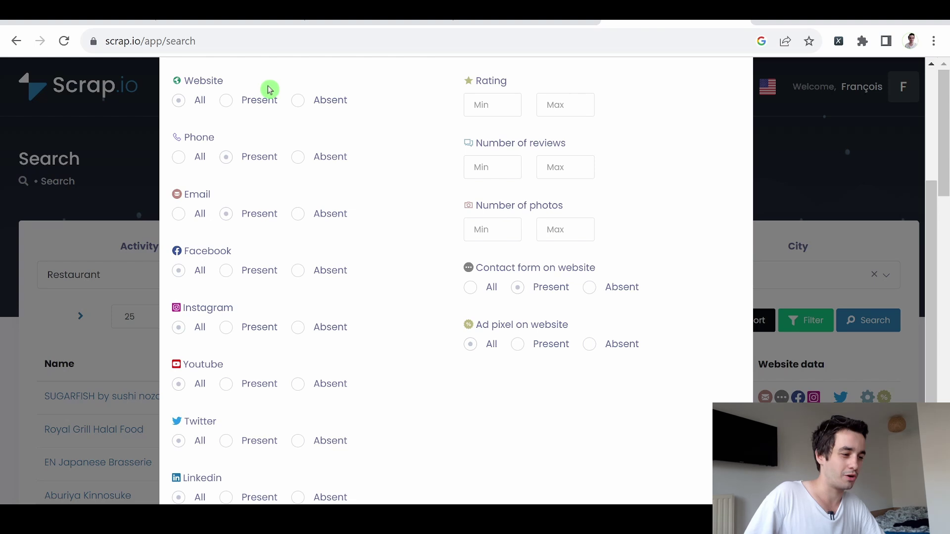
{"action": "scroll", "coordinate": [529, 297], "scroll_direction": "down", "scroll_amount": 1}
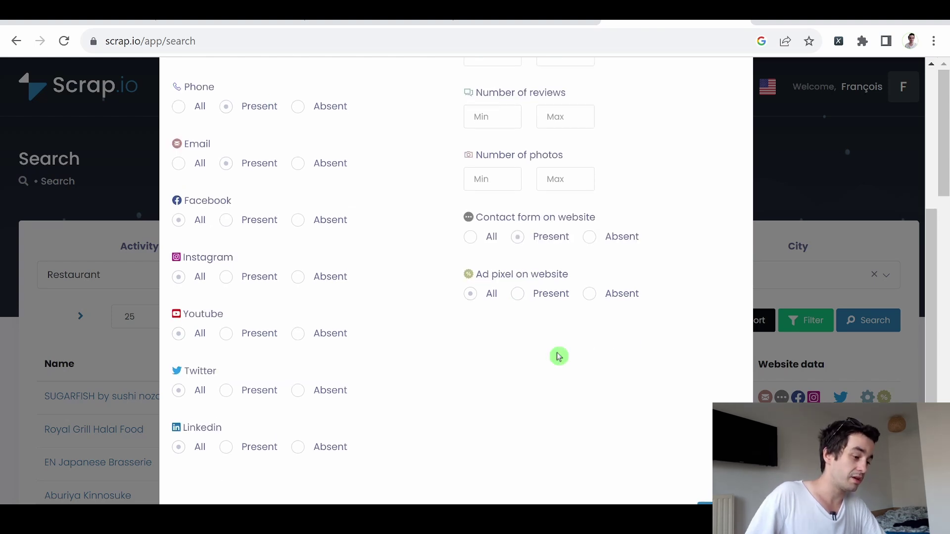
{"action": "scroll", "coordinate": [506, 302], "scroll_direction": "down", "scroll_amount": 1}
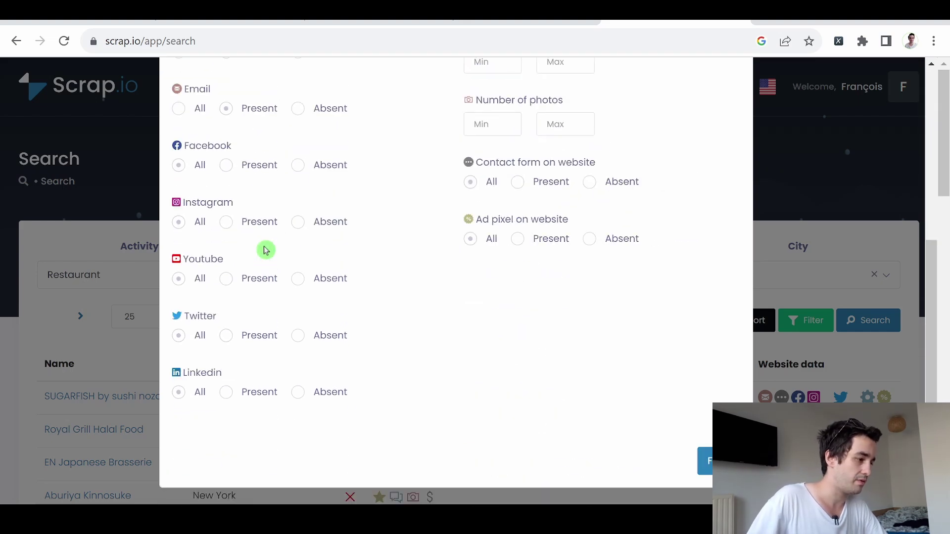
Step: Apply the filters, narrowing the results to 447 New York restaurants
{"action": "left_click", "coordinate": [705, 461]}
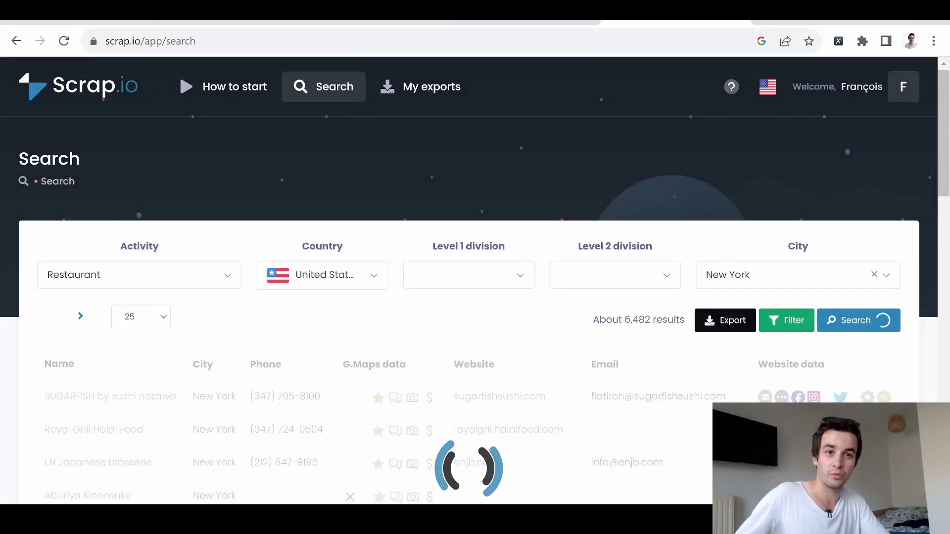
{"action": "scroll", "coordinate": [735, 328], "scroll_direction": "down", "scroll_amount": 12}
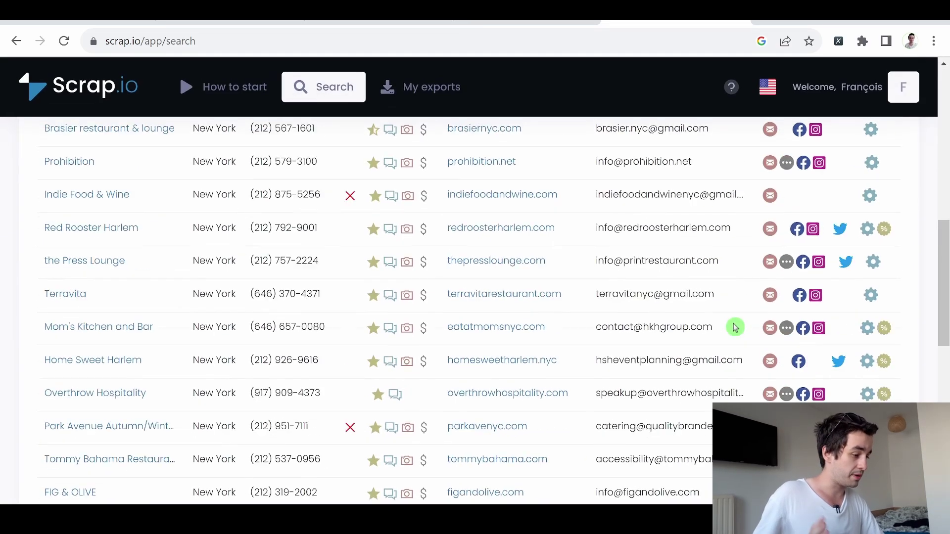
{"action": "scroll", "coordinate": [735, 328], "scroll_direction": "up", "scroll_amount": 6}
{"action": "scroll", "coordinate": [735, 328], "scroll_direction": "up", "scroll_amount": 5}
Step: Export the filtered restaurants with an exported lines limit of 30
{"action": "left_click", "coordinate": [737, 322]}
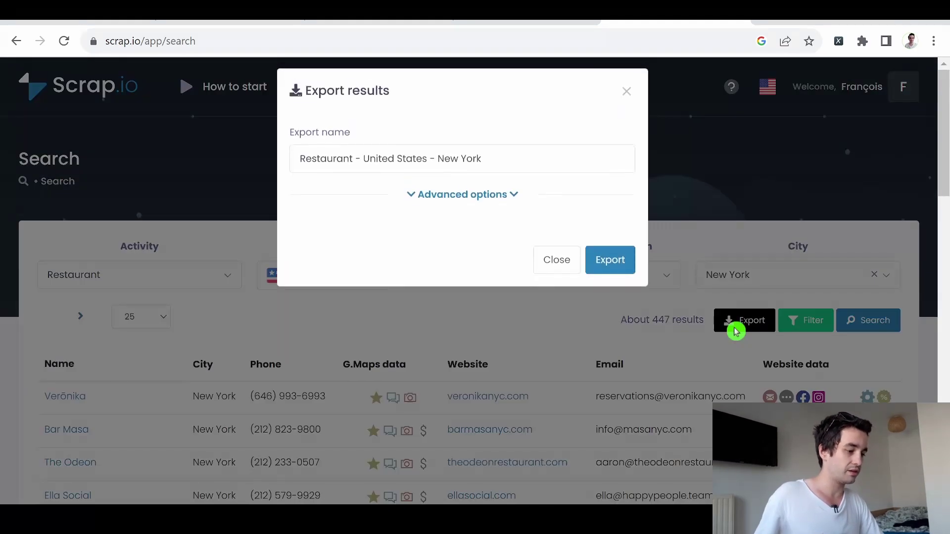
{"action": "left_click", "coordinate": [460, 202]}
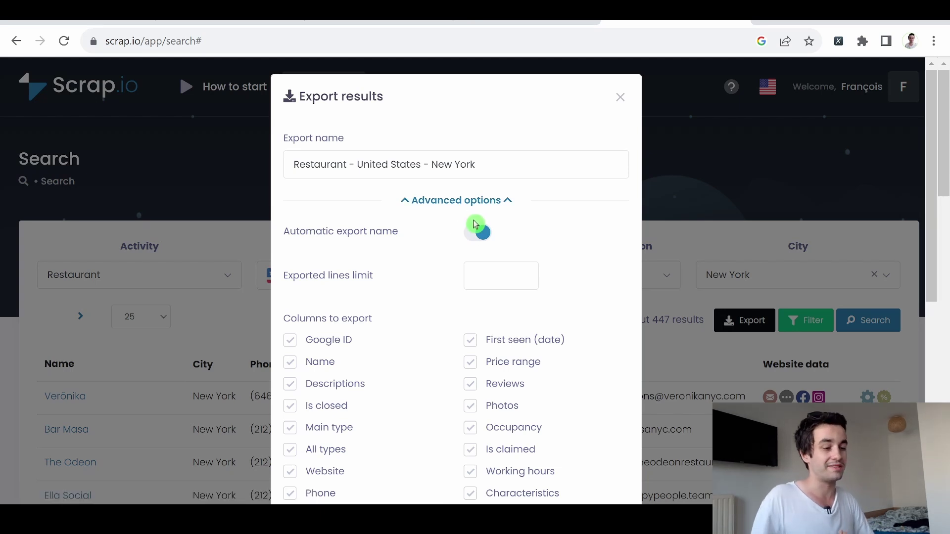
{"action": "left_click", "coordinate": [477, 276]}
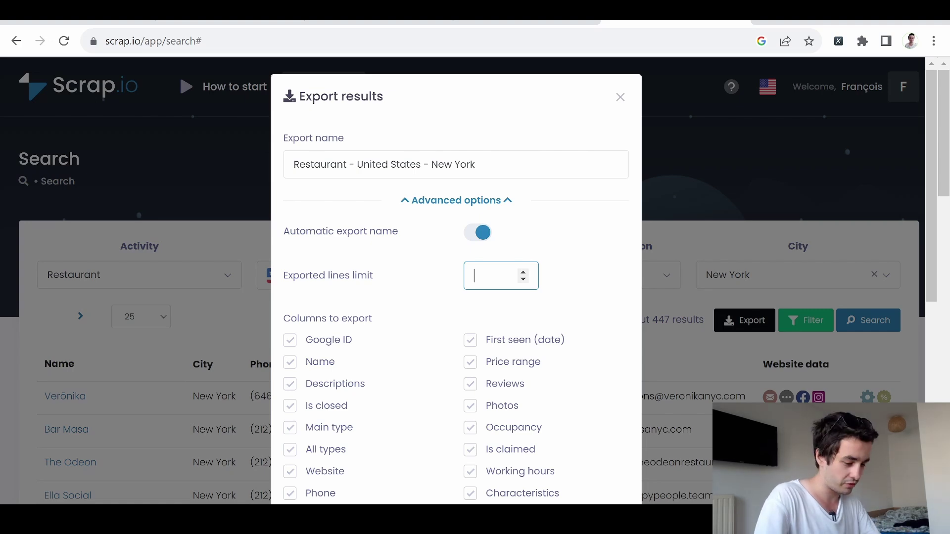
{"action": "type", "text": "30"}
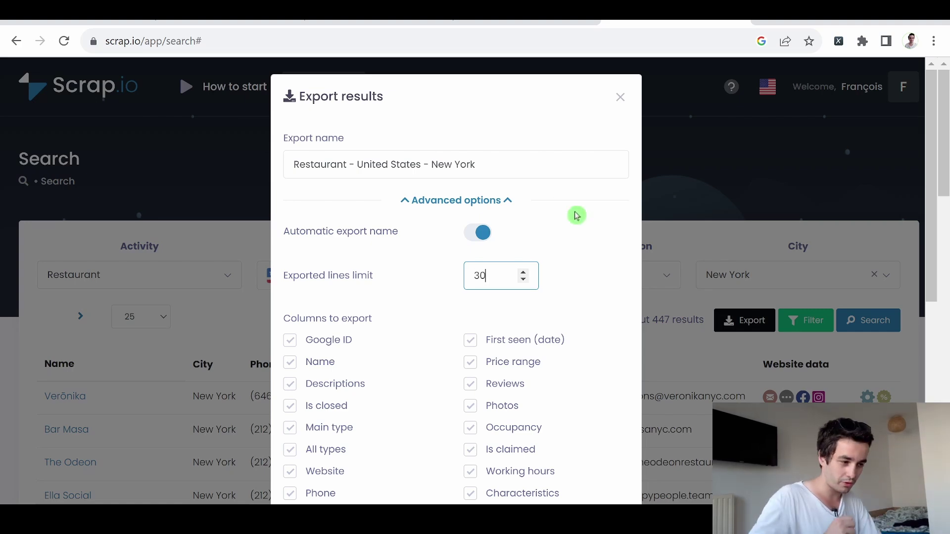
{"action": "scroll", "coordinate": [492, 396], "scroll_direction": "down", "scroll_amount": 3}
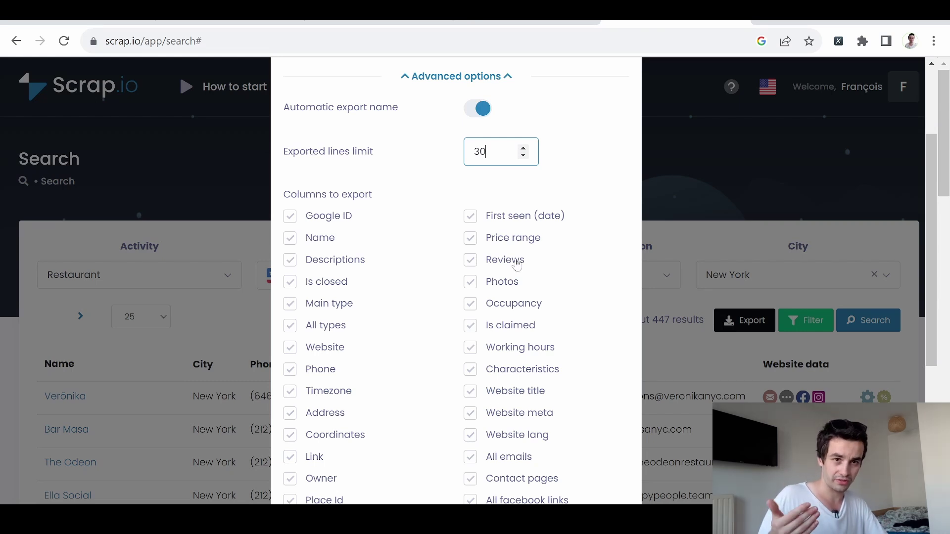
{"action": "scroll", "coordinate": [516, 265], "scroll_direction": "down", "scroll_amount": 2}
{"action": "scroll", "coordinate": [516, 266], "scroll_direction": "down", "scroll_amount": 3}
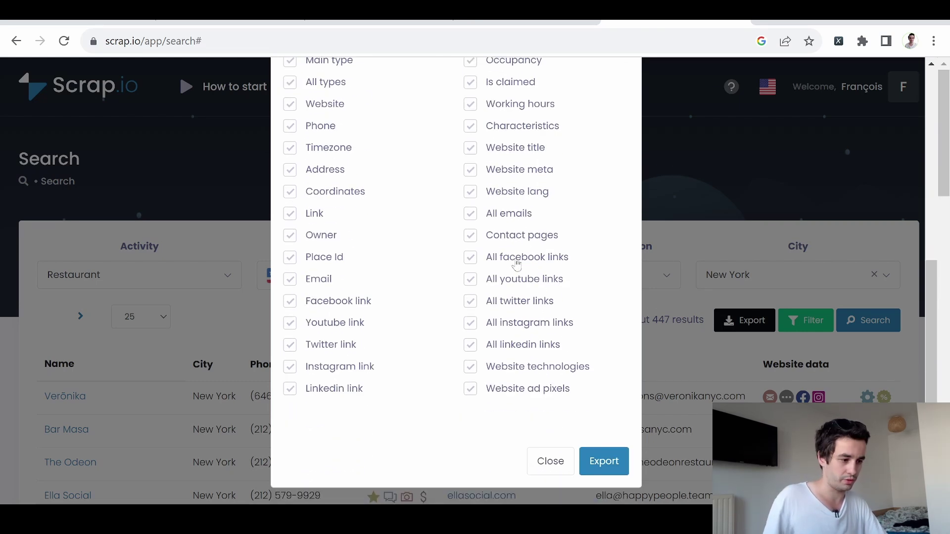
{"action": "left_click", "coordinate": [606, 465]}
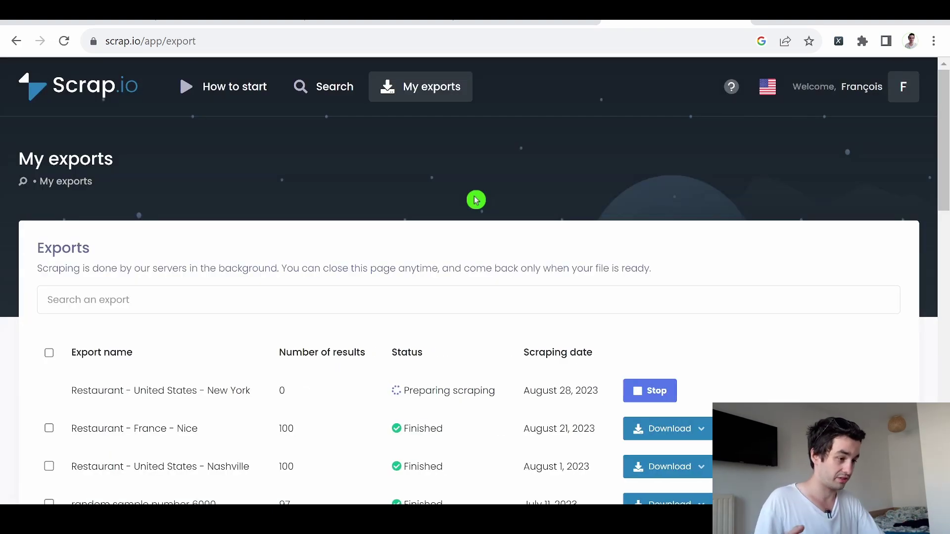
{"action": "scroll", "coordinate": [476, 200], "scroll_direction": "down", "scroll_amount": 3}
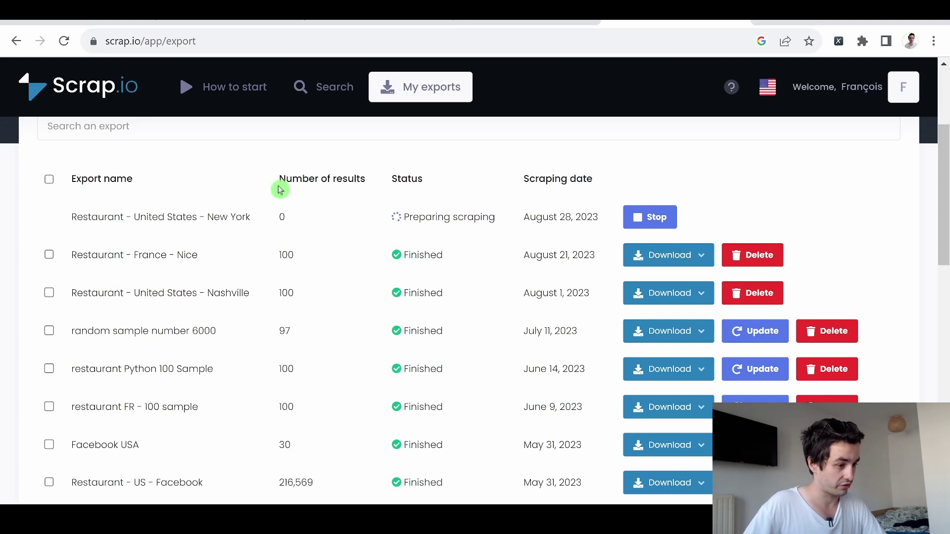
{"action": "left_click", "coordinate": [682, 255]}
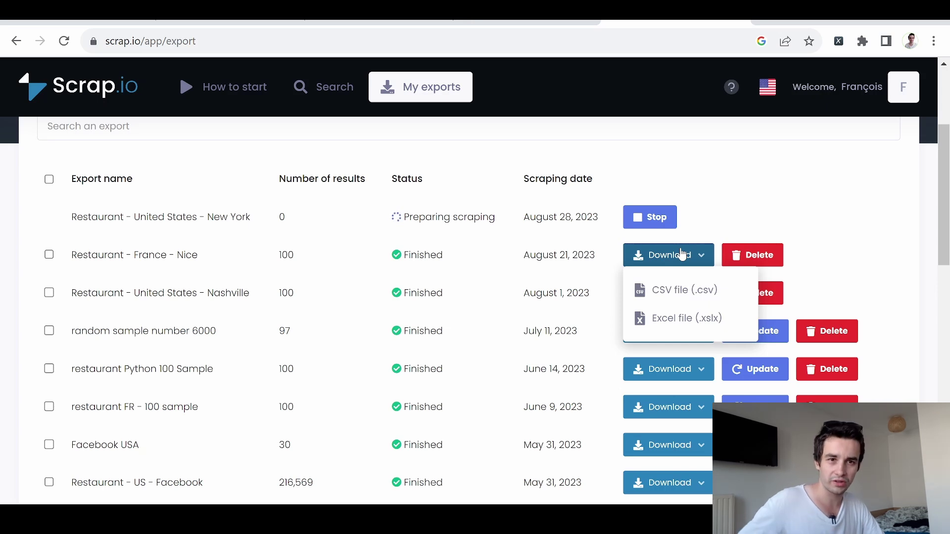
{"action": "left_click", "coordinate": [902, 187]}
{"action": "left_click", "coordinate": [420, 231]}
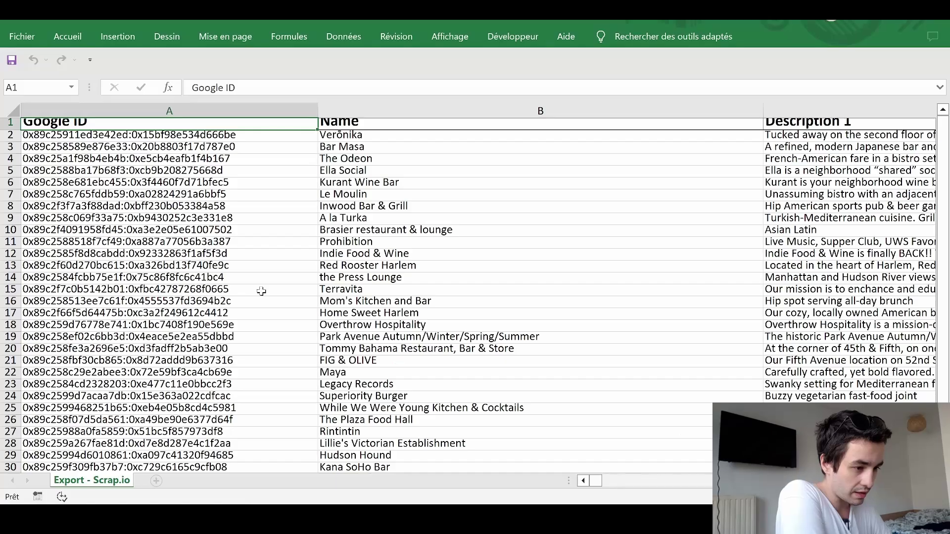
{"action": "scroll", "coordinate": [261, 292], "scroll_direction": "down", "scroll_amount": 8}
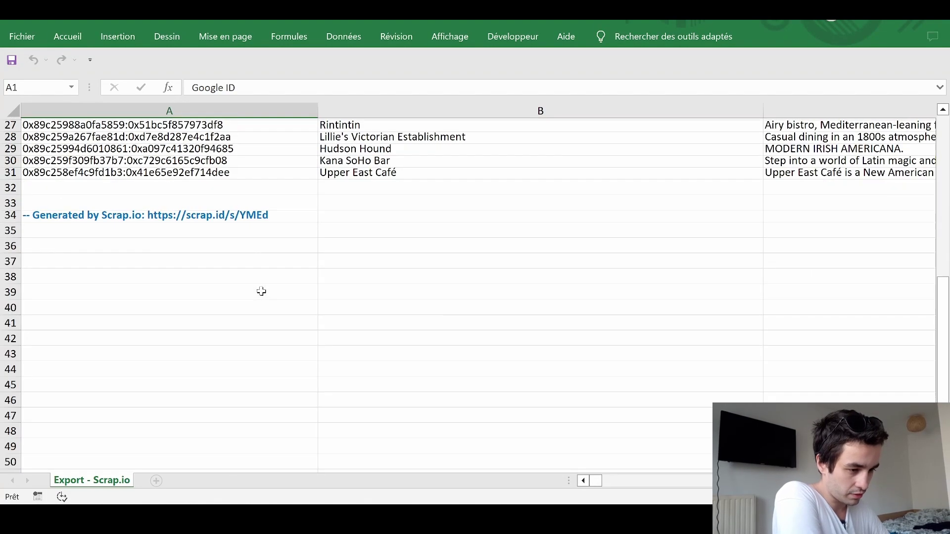
{"action": "scroll", "coordinate": [261, 292], "scroll_direction": "up", "scroll_amount": 9}
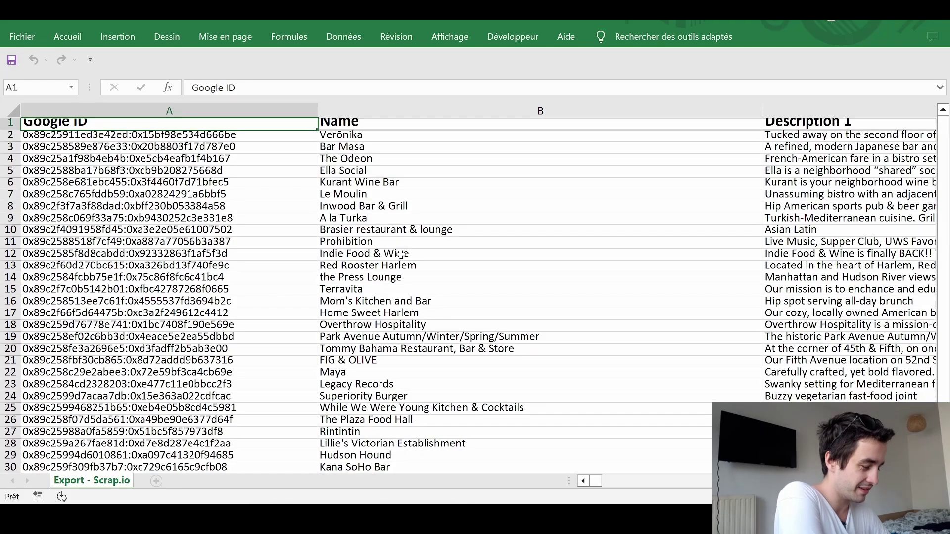
{"action": "scroll", "coordinate": [493, 223], "scroll_direction": "right", "scroll_amount": 3}
{"action": "scroll", "coordinate": [493, 223], "scroll_direction": "right", "scroll_amount": 10}
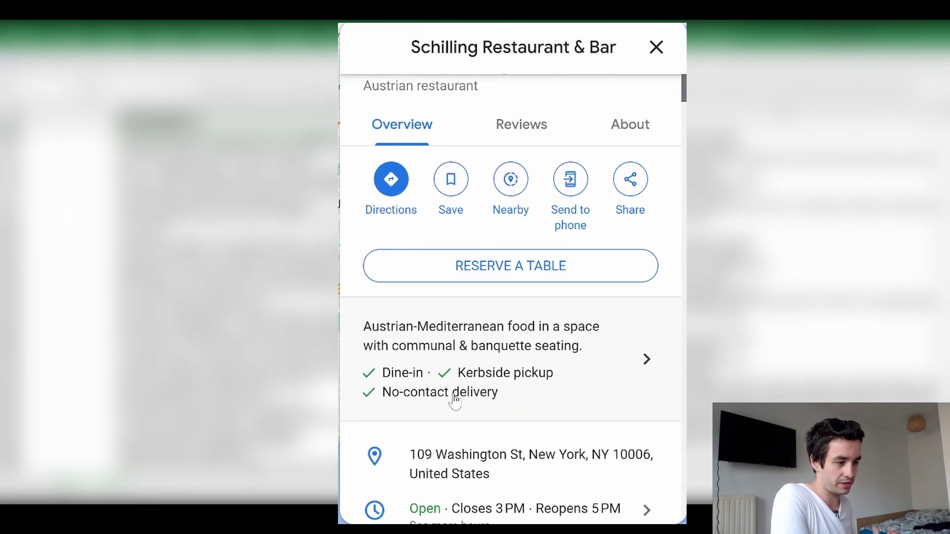
{"action": "key", "text": "Right"}
{"action": "key", "text": "Right"}
{"action": "key", "text": "Right"}
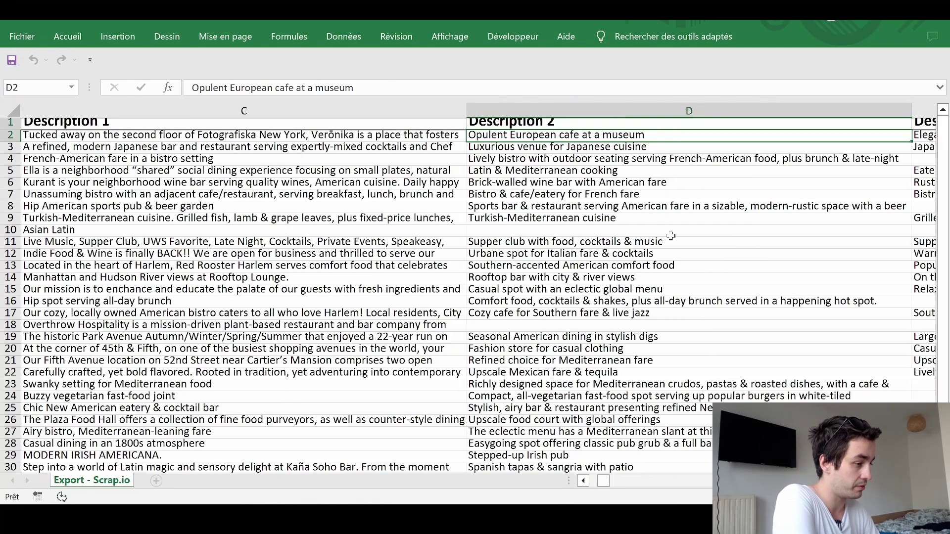
{"action": "scroll", "coordinate": [671, 236], "scroll_direction": "right", "scroll_amount": 5}
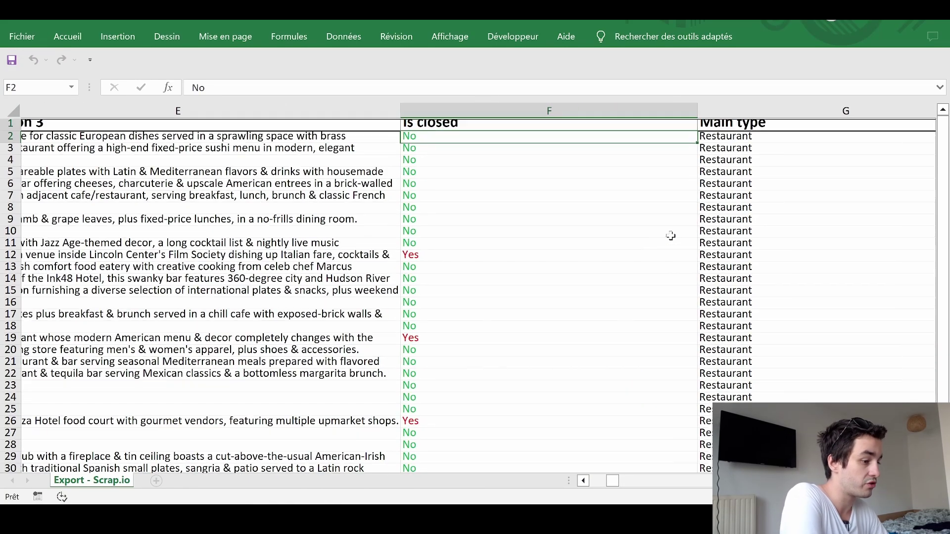
{"action": "key", "text": "Right"}
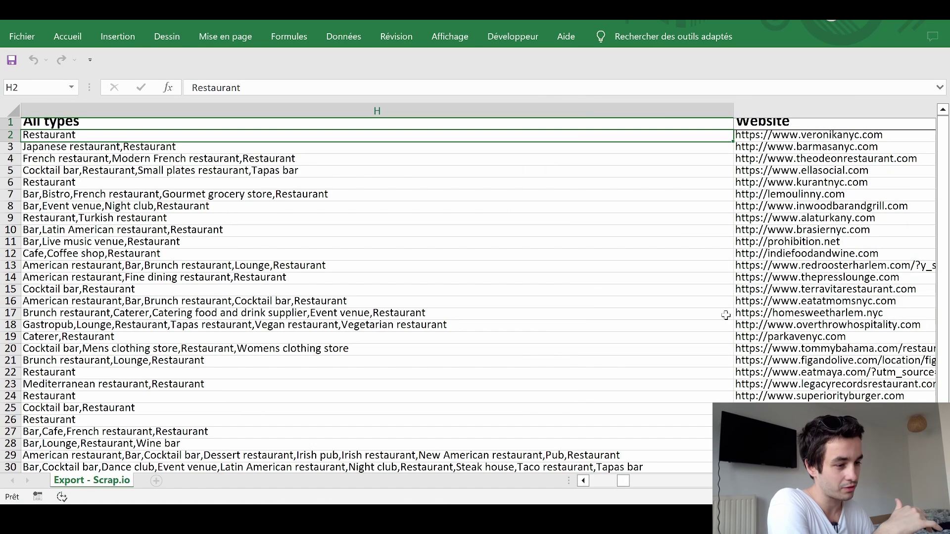
{"action": "key", "text": "Left"}
{"action": "key", "text": "Right"}
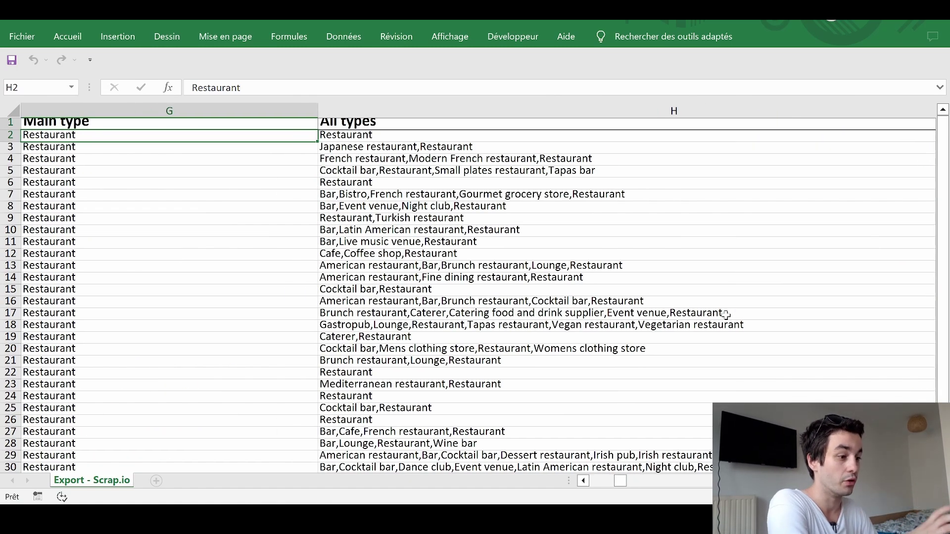
{"action": "key", "text": "Right"}
{"action": "key", "text": "Right"}
{"action": "key", "text": "Right"}
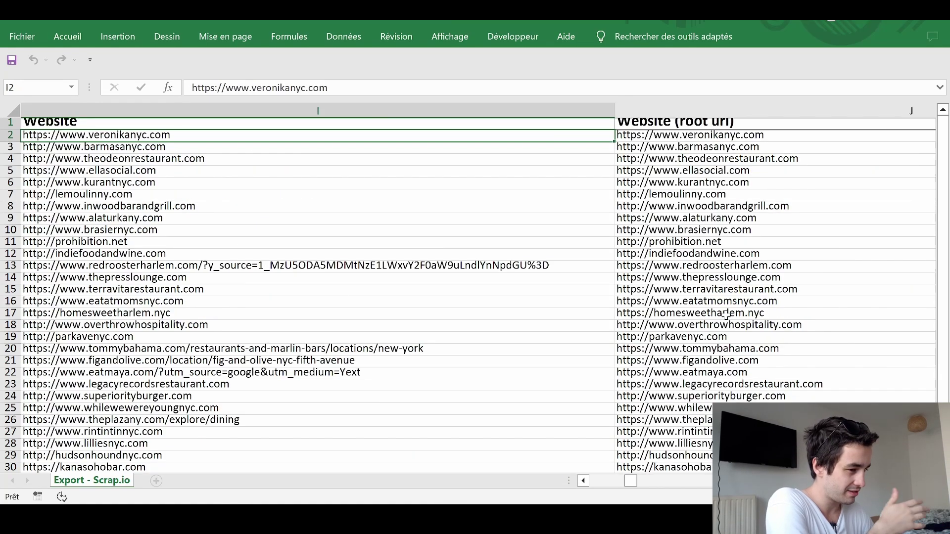
{"action": "scroll", "coordinate": [721, 318], "scroll_direction": "down", "scroll_amount": 3}
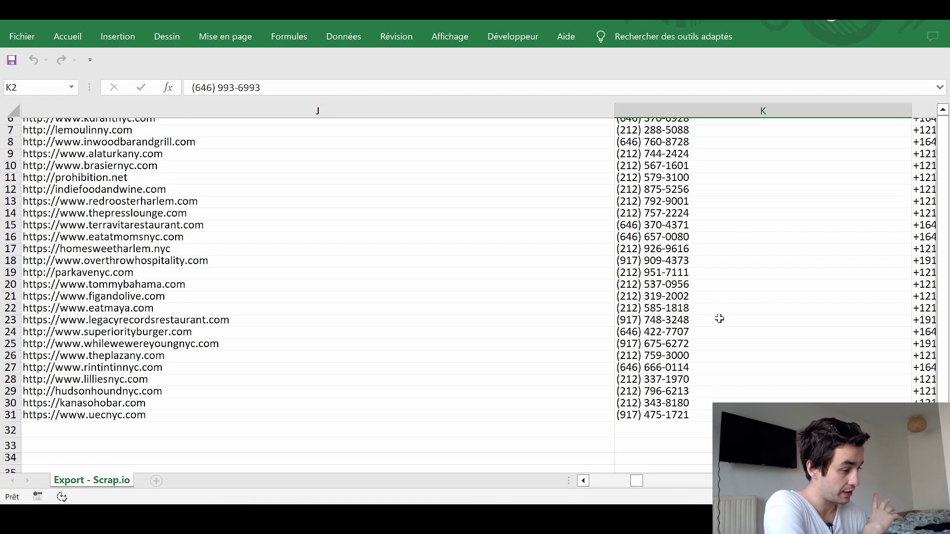
{"action": "scroll", "coordinate": [720, 318], "scroll_direction": "up", "scroll_amount": 3}
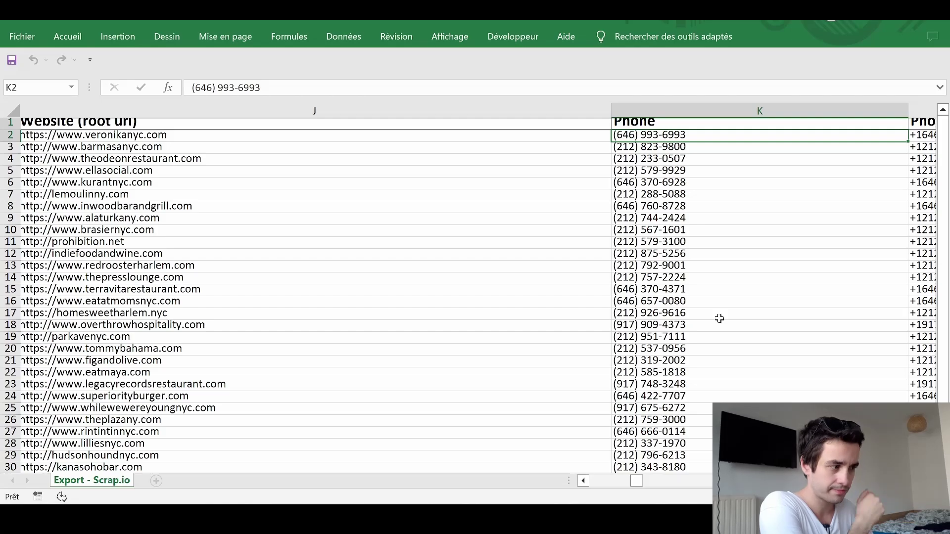
{"action": "key", "text": "Right"}
{"action": "key", "text": "Right"}
{"action": "key", "text": "Right"}
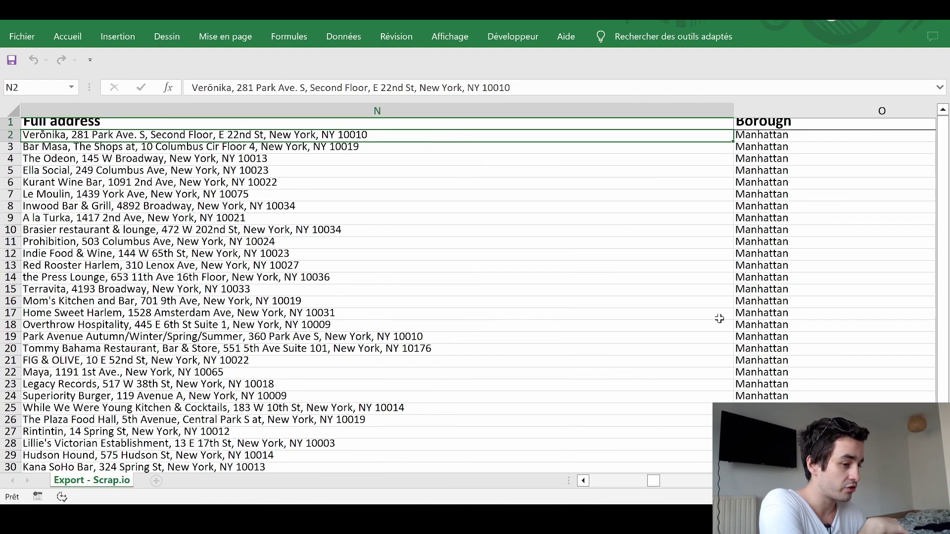
{"action": "key", "text": "Right"}
{"action": "key", "text": "Right"}
{"action": "key", "text": "Right"}
{"action": "key", "text": "Right"}
{"action": "key", "text": "Right"}
{"action": "key", "text": "Right"}
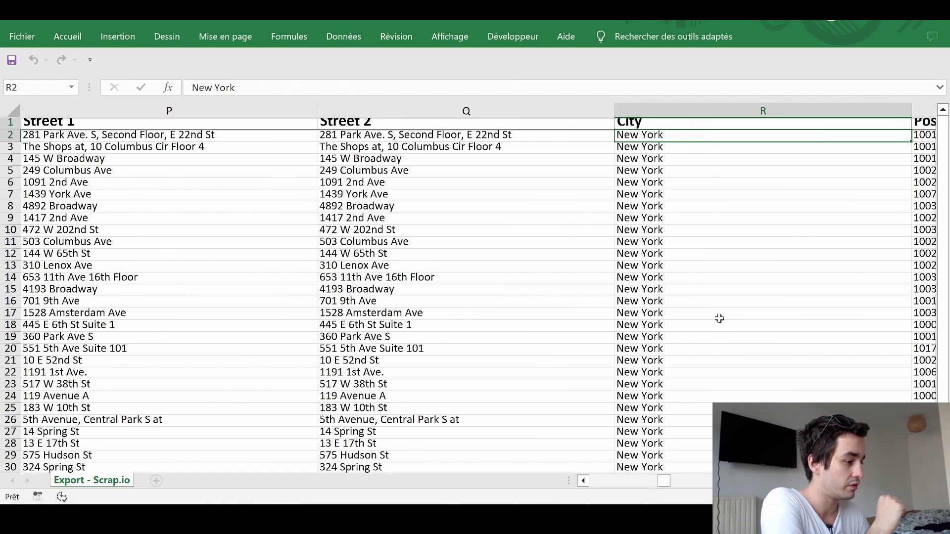
{"action": "key", "text": "Right"}
{"action": "key", "text": "Right"}
{"action": "key", "text": "Right"}
{"action": "key", "text": "Right"}
{"action": "key", "text": "Right"}
{"action": "key", "text": "Right"}
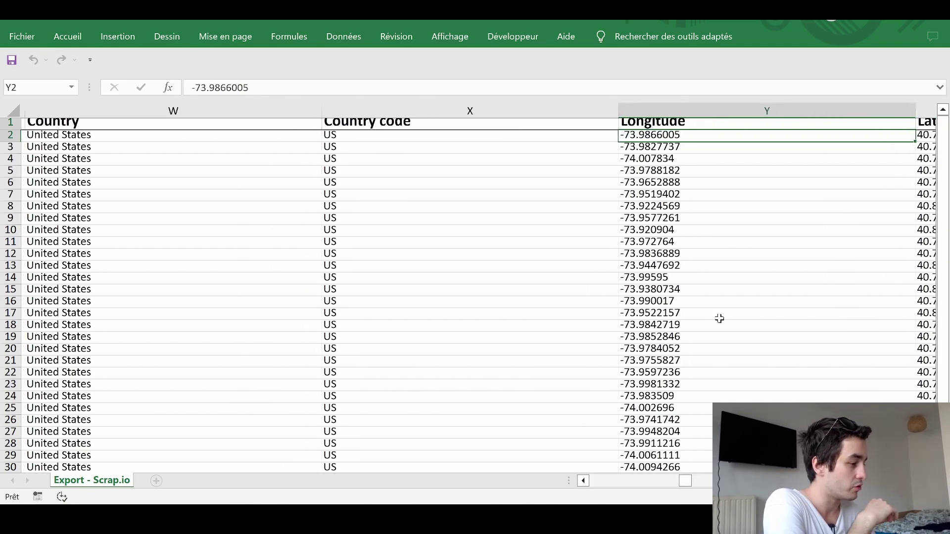
{"action": "key", "text": "Right"}
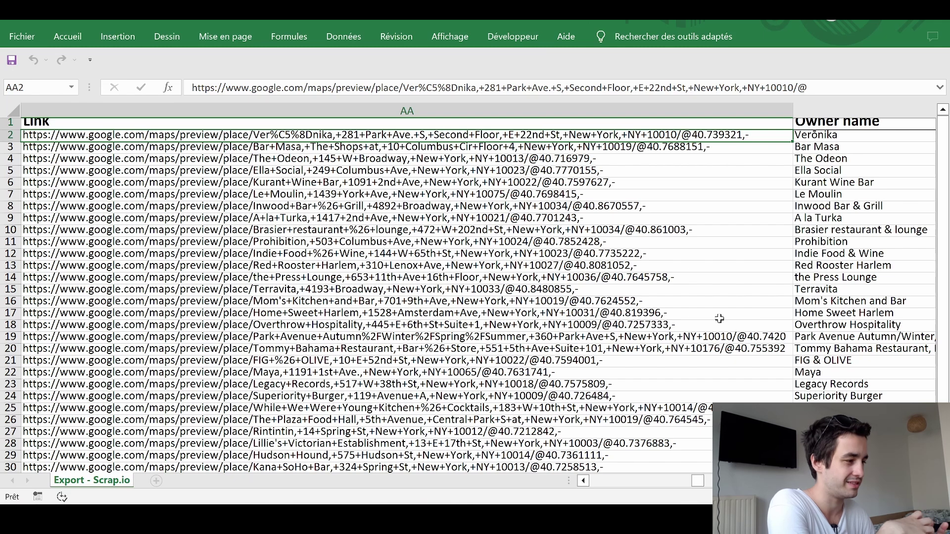
{"action": "key", "text": "Right"}
{"action": "key", "text": "Right"}
{"action": "key", "text": "Right"}
{"action": "key", "text": "Right"}
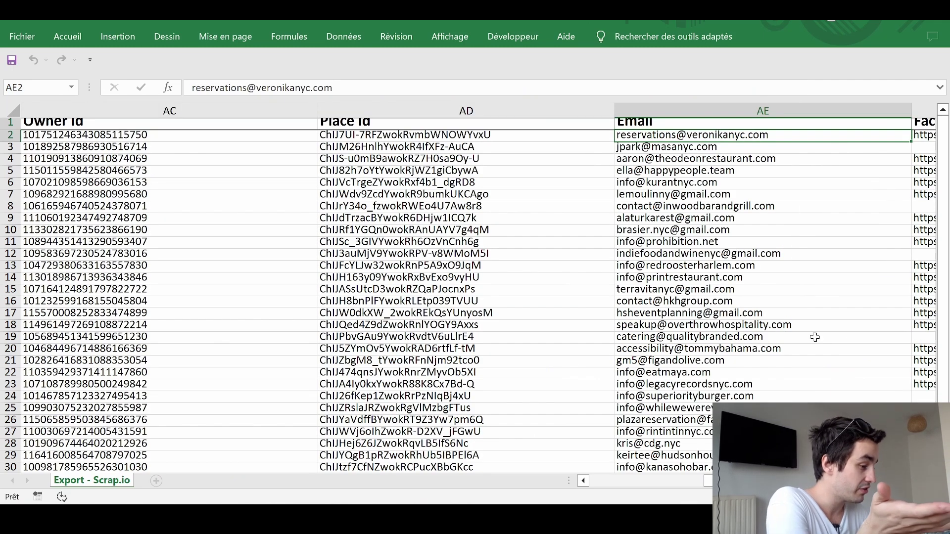
{"action": "scroll", "coordinate": [815, 338], "scroll_direction": "down", "scroll_amount": 3}
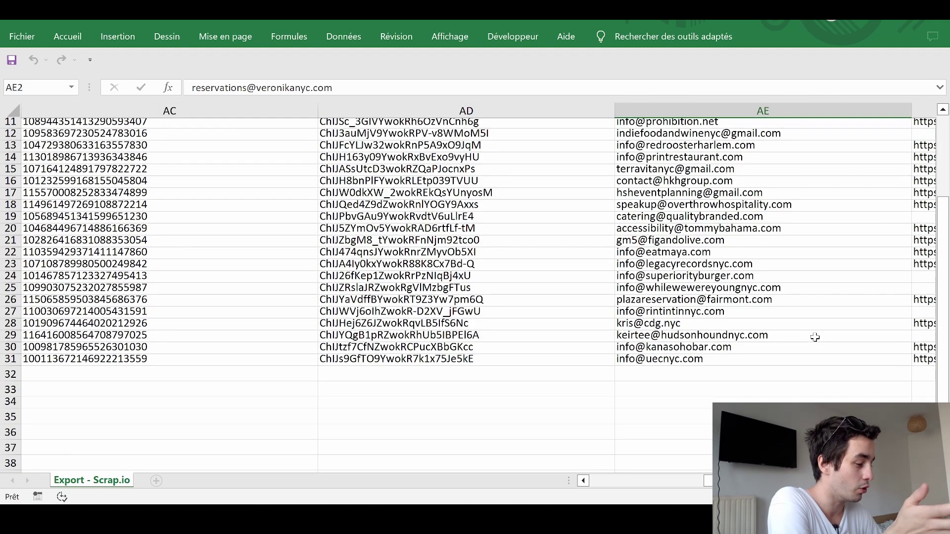
{"action": "key", "text": "Right"}
{"action": "key", "text": "Right"}
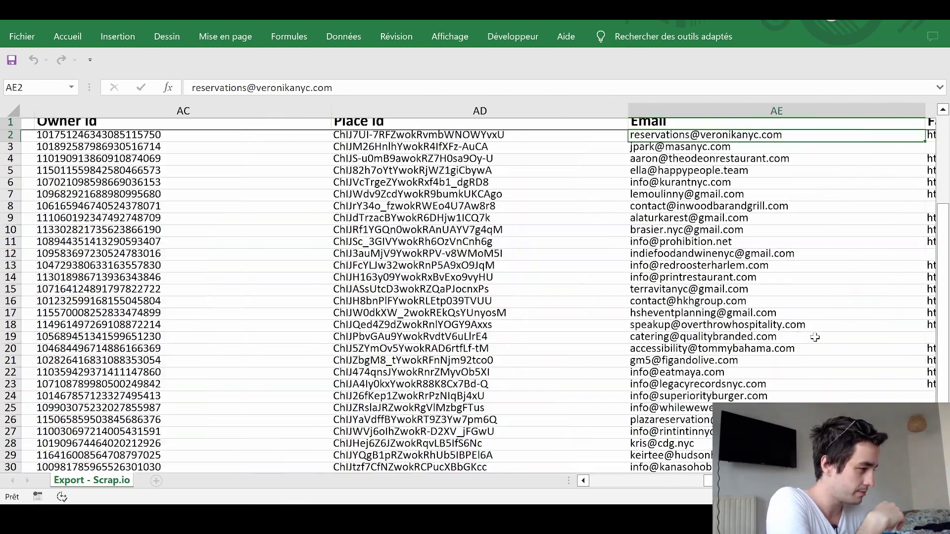
{"action": "key", "text": "Right"}
{"action": "key", "text": "Right"}
{"action": "key", "text": "Right"}
{"action": "key", "text": "Right"}
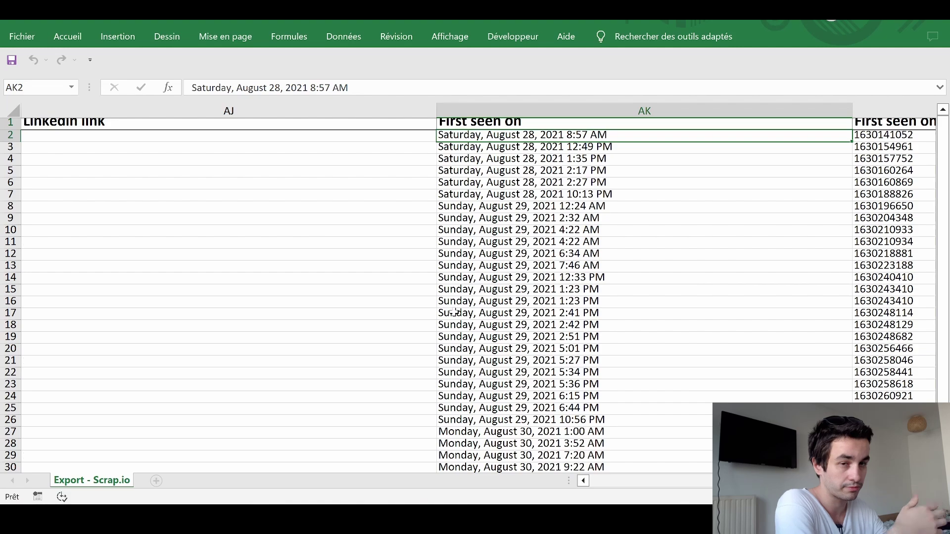
{"action": "key", "text": "Right"}
{"action": "key", "text": "Right"}
{"action": "key", "text": "Right"}
{"action": "key", "text": "Right"}
{"action": "key", "text": "Right"}
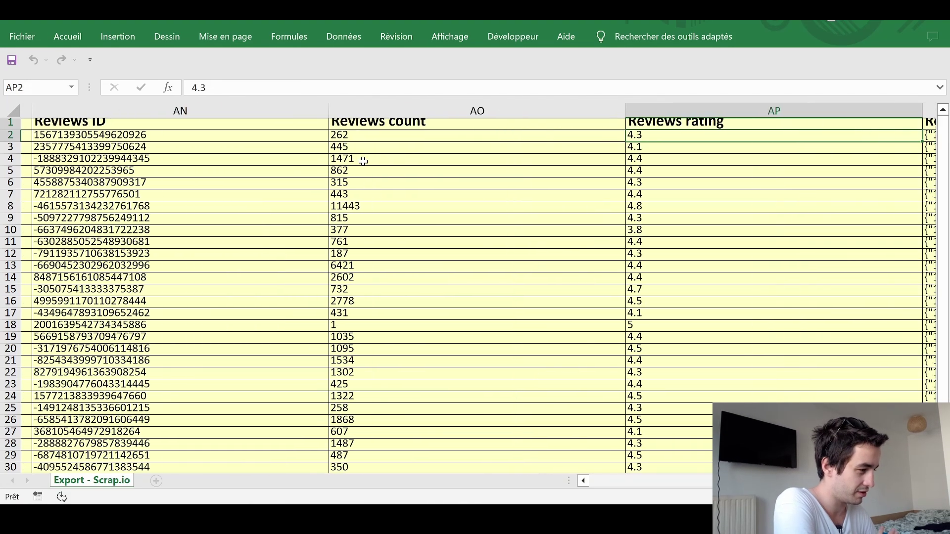
{"action": "key", "text": "Right"}
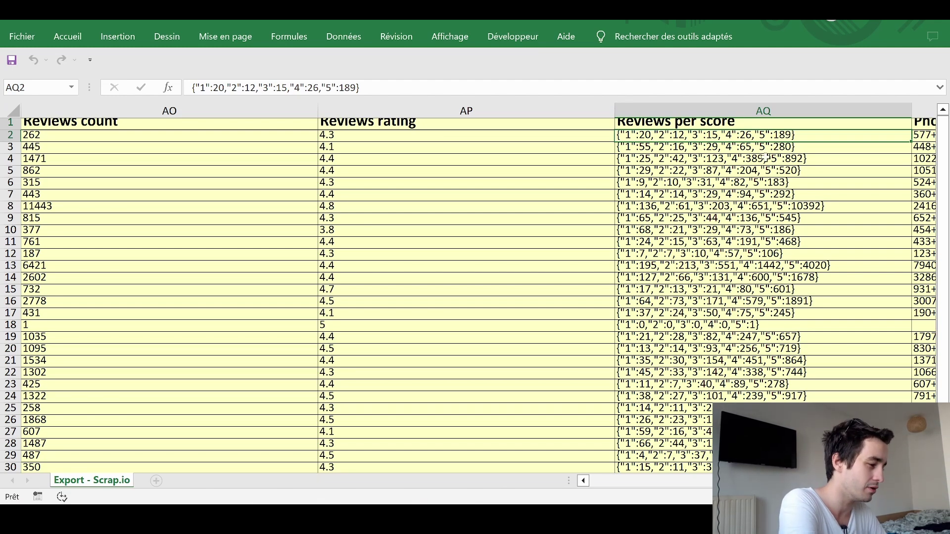
{"action": "key", "text": "Right"}
{"action": "scroll", "coordinate": [749, 152], "scroll_direction": "right", "scroll_amount": 2}
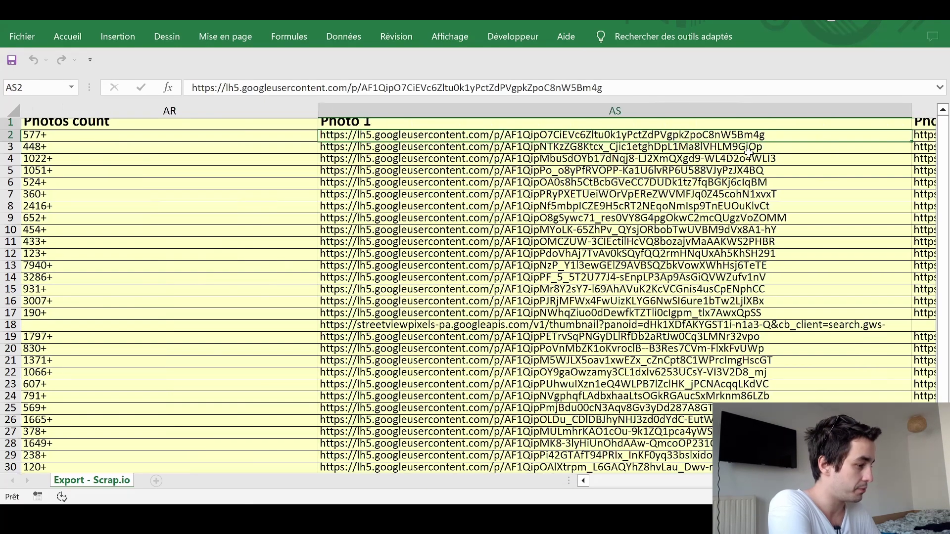
{"action": "key", "text": "Right"}
{"action": "key", "text": "Right"}
{"action": "key", "text": "Right"}
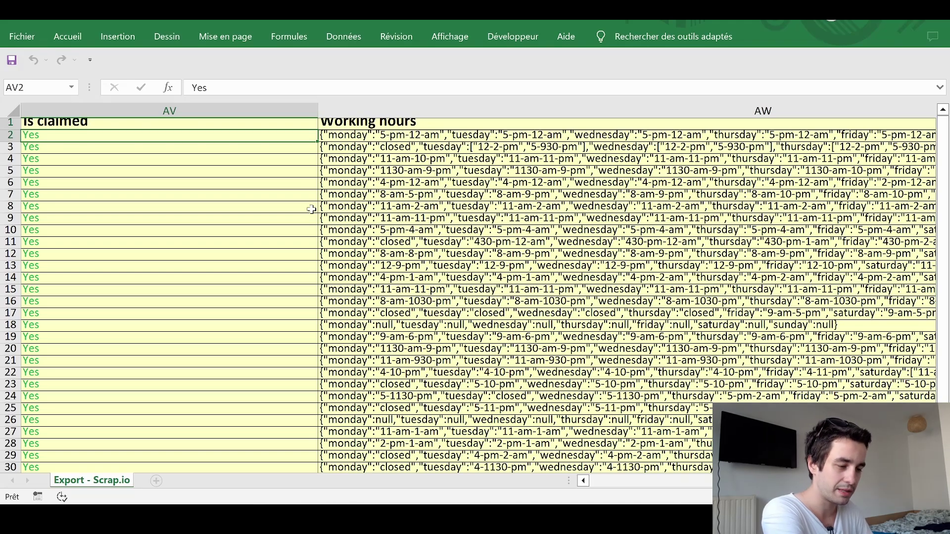
{"action": "scroll", "coordinate": [311, 207], "scroll_direction": "down", "scroll_amount": 7}
{"action": "scroll", "coordinate": [310, 208], "scroll_direction": "up", "scroll_amount": 7}
{"action": "left_click", "coordinate": [420, 110]}
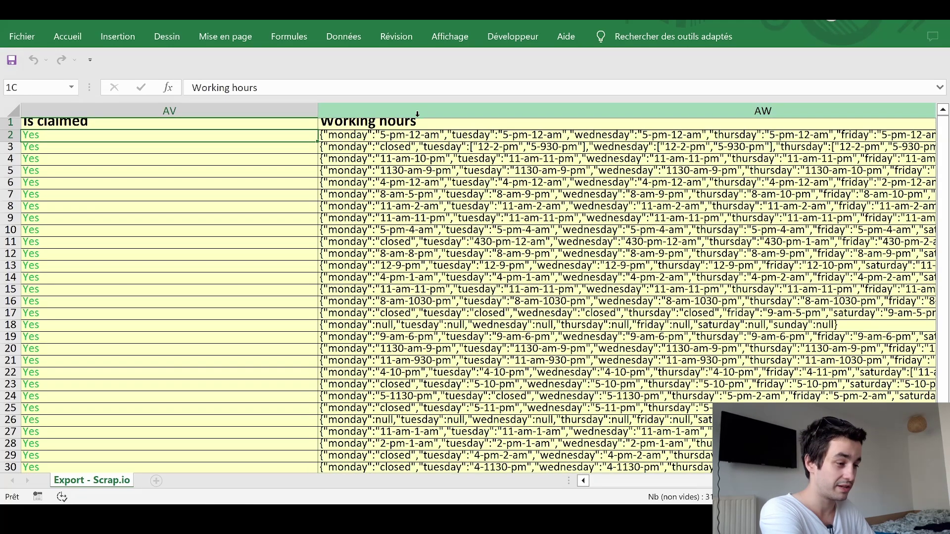
{"action": "left_click", "coordinate": [420, 137]}
{"action": "key", "text": "Right"}
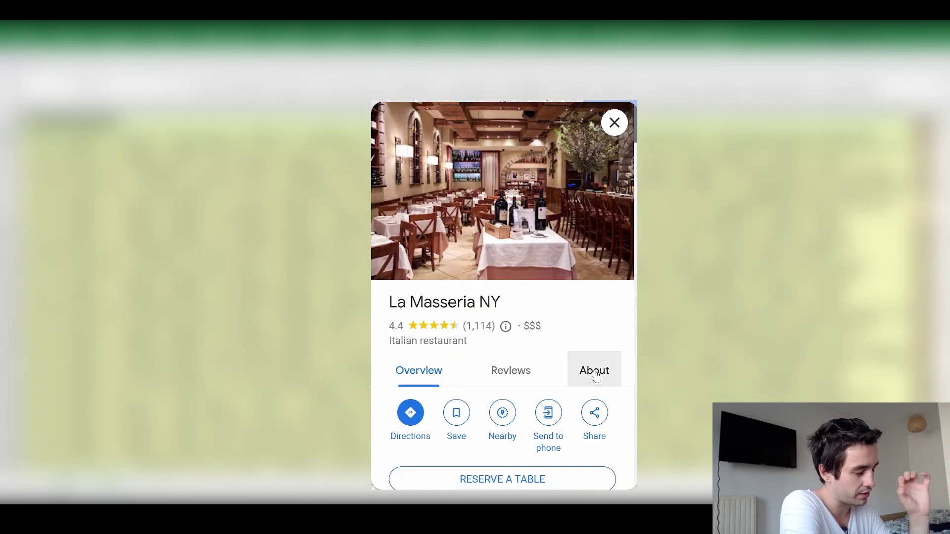
{"action": "left_click", "coordinate": [595, 376]}
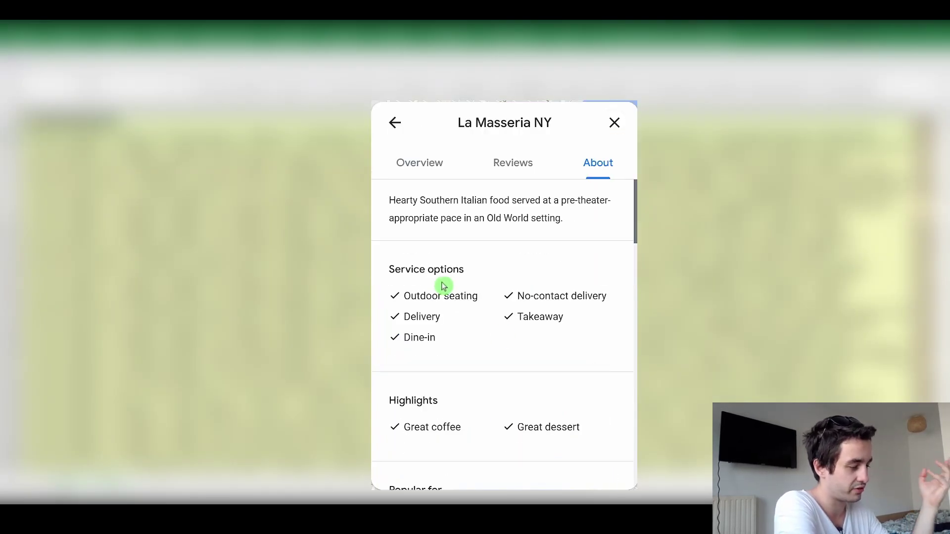
{"action": "scroll", "coordinate": [442, 285], "scroll_direction": "down", "scroll_amount": 3}
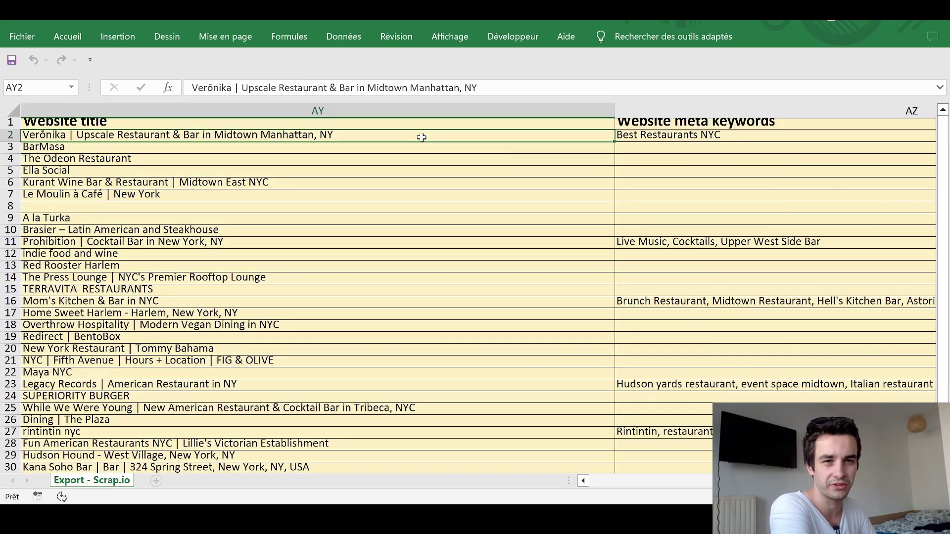
{"action": "key", "text": "Right"}
{"action": "key", "text": "Right"}
{"action": "key", "text": "Right"}
{"action": "key", "text": "Right"}
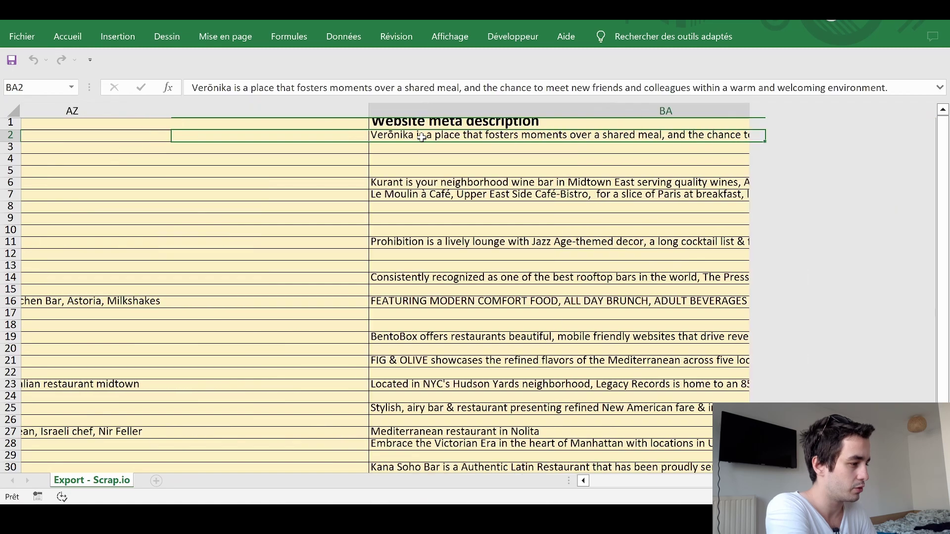
{"action": "key", "text": "Right"}
{"action": "key", "text": "Right"}
{"action": "key", "text": "Right"}
{"action": "key", "text": "Right"}
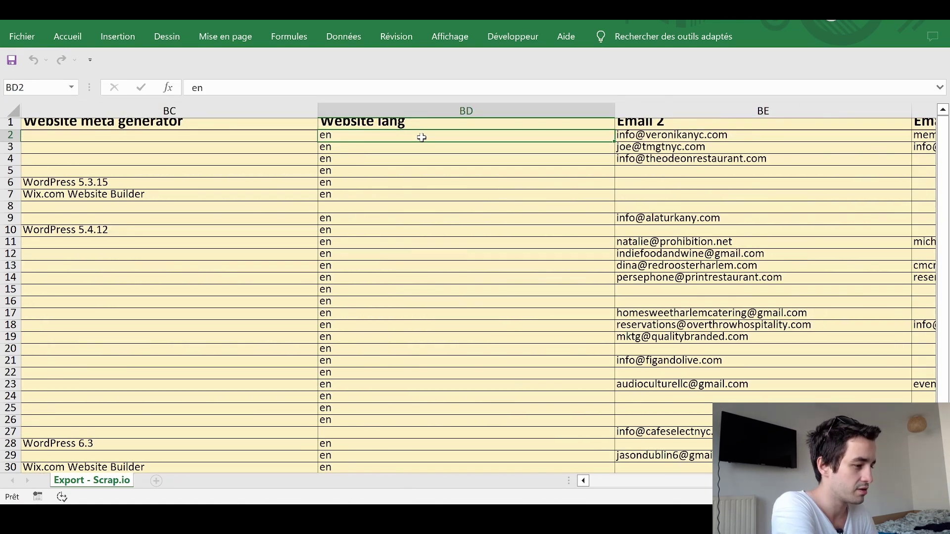
{"action": "key", "text": "Right"}
{"action": "key", "text": "Right"}
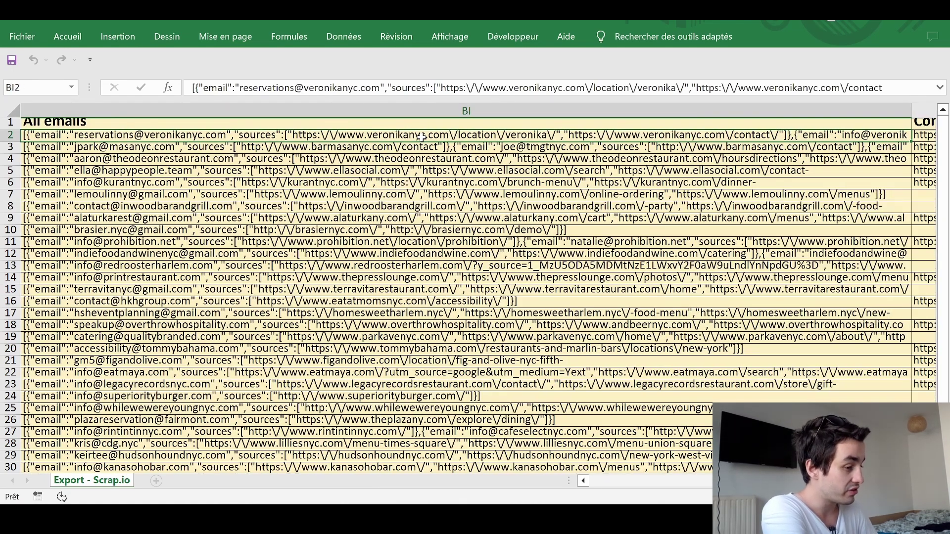
{"action": "key", "text": "Right"}
{"action": "key", "text": "Right"}
{"action": "key", "text": "Right"}
{"action": "key", "text": "Right"}
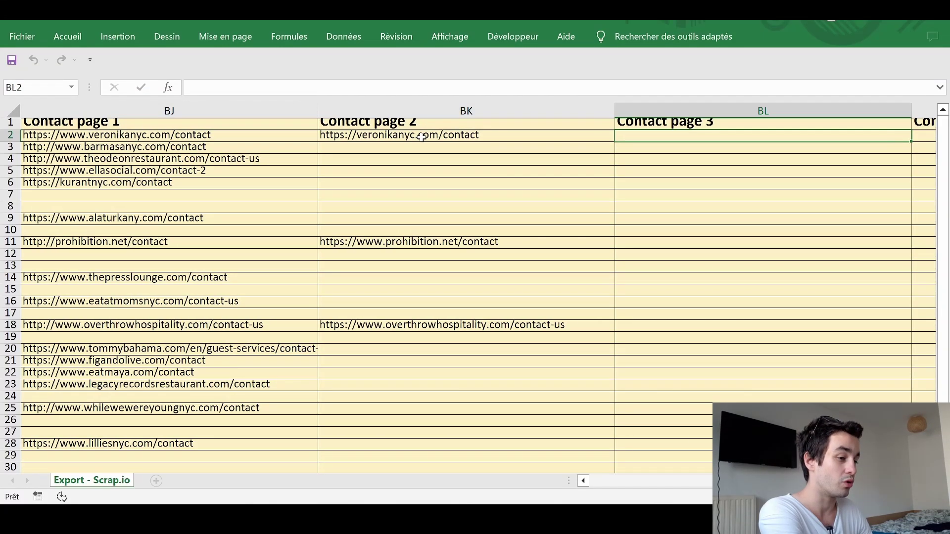
{"action": "key", "text": "Right"}
{"action": "key", "text": "Right"}
{"action": "key", "text": "Right"}
{"action": "key", "text": "Right"}
{"action": "key", "text": "Right"}
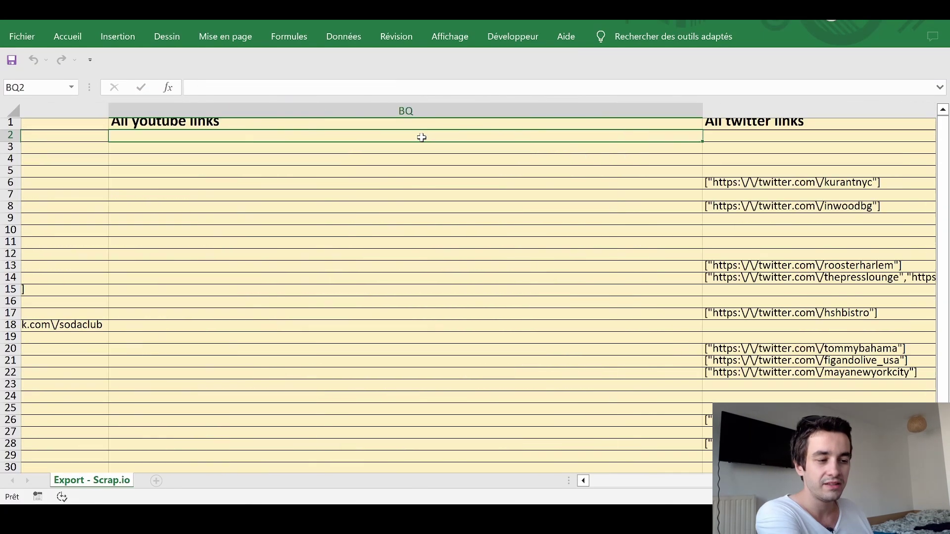
{"action": "key", "text": "Right"}
{"action": "key", "text": "Right"}
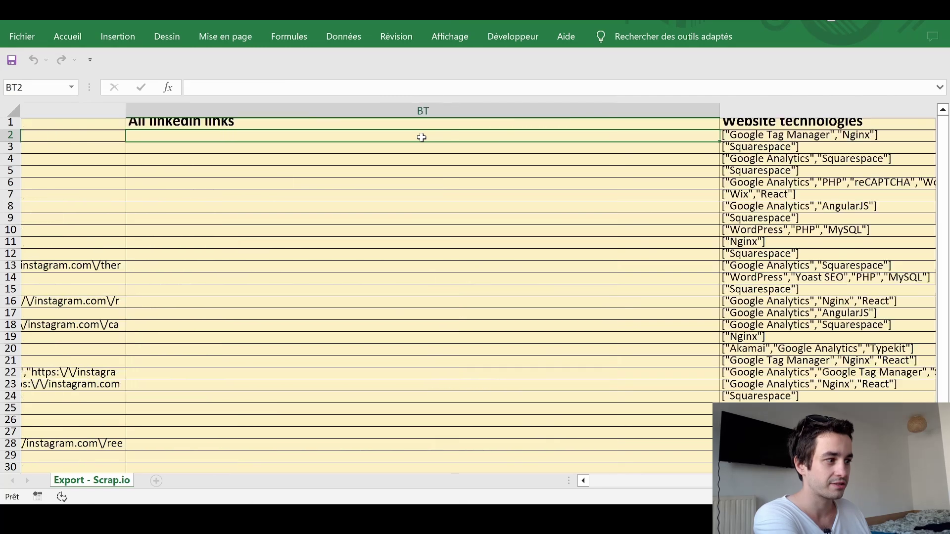
{"action": "key", "text": "Right"}
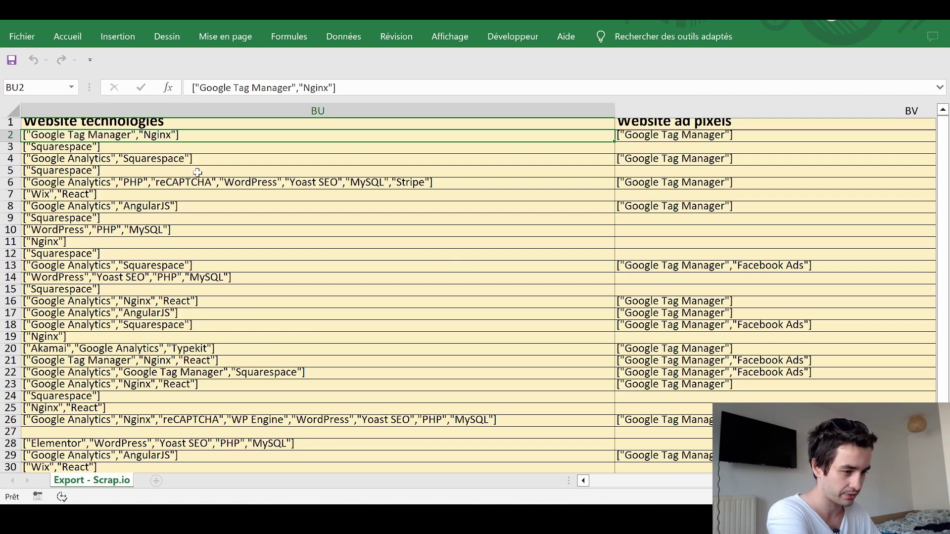
{"action": "key", "text": "Down"}
{"action": "key", "text": "Down"}
{"action": "key", "text": "Down"}
{"action": "key", "text": "Down"}
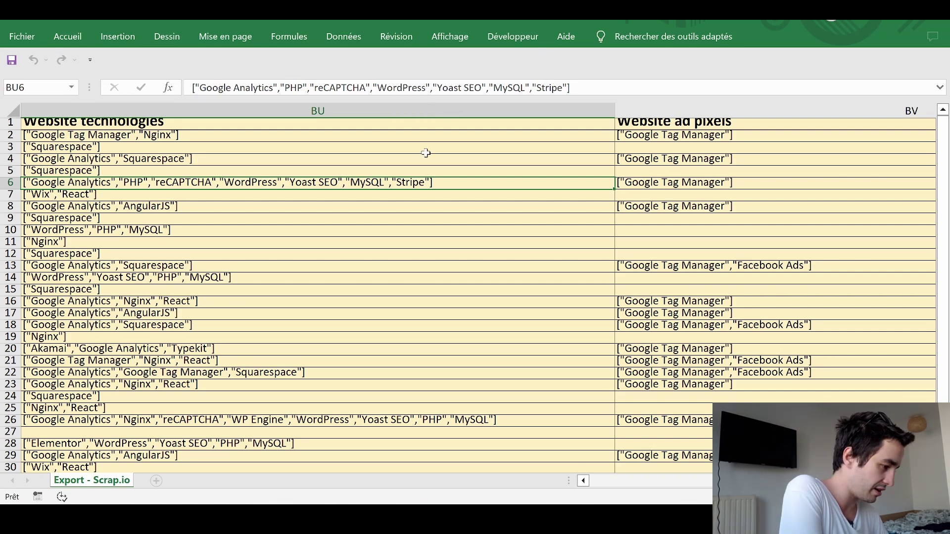
{"action": "left_click", "coordinate": [633, 266]}
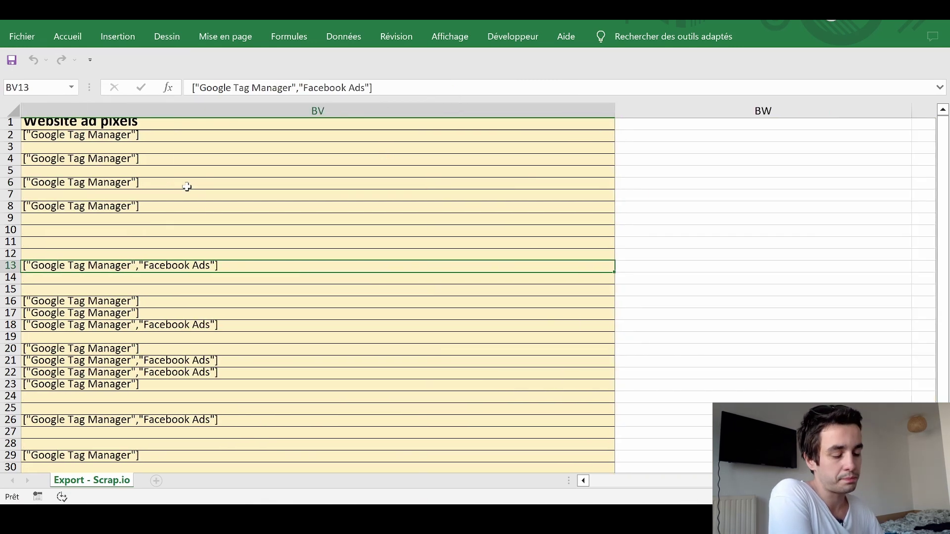